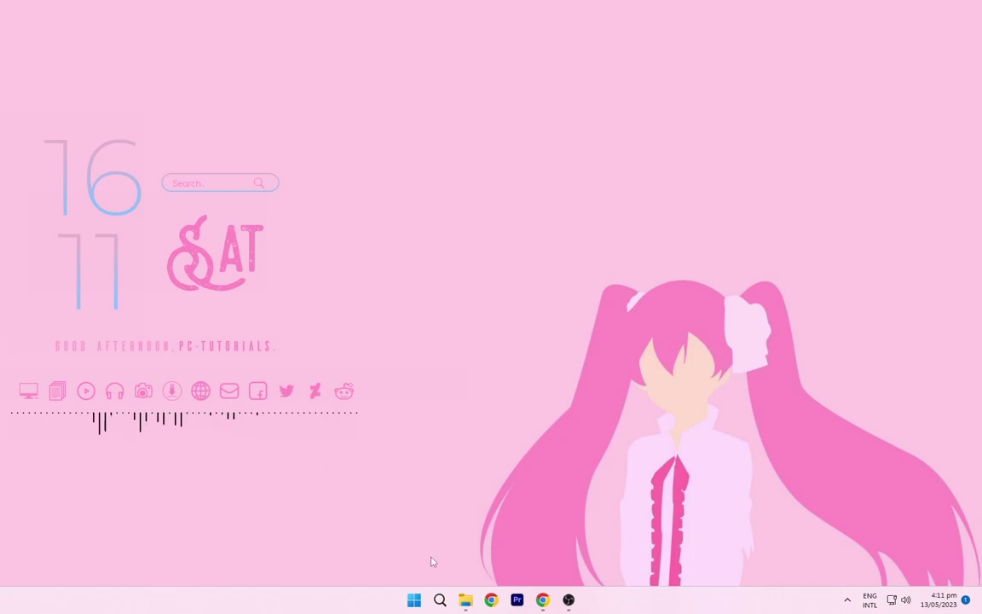
Open File Explorer at Home and drag its window to the screen centre.
{"action": "left_click", "coordinate": [466, 599]}
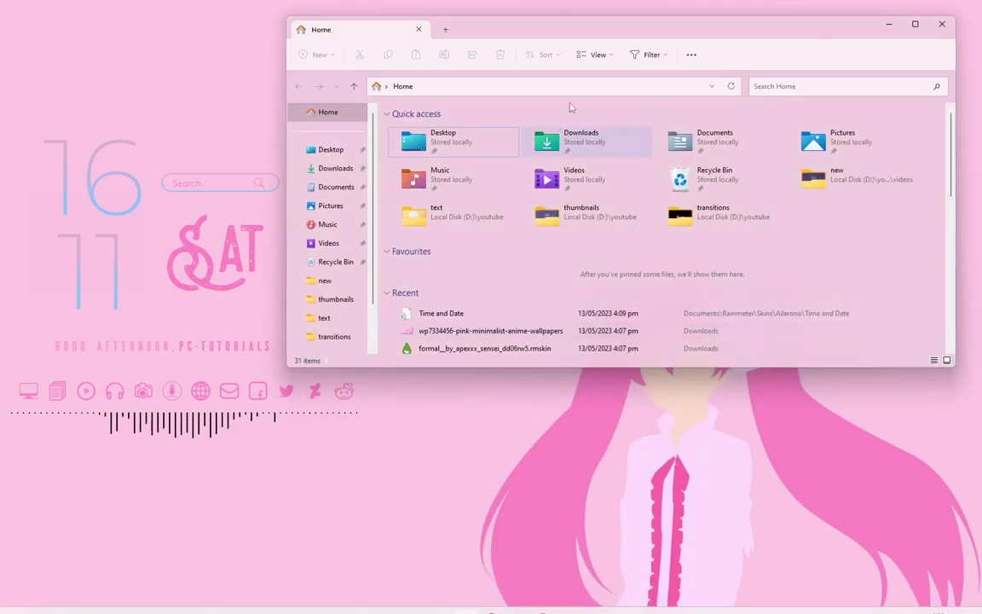
{"action": "mouse_move", "coordinate": [605, 36]}
{"action": "left_mouse_down"}
{"action": "mouse_move", "coordinate": [468, 119]}
{"action": "mouse_move", "coordinate": [454, 107]}
{"action": "left_mouse_up"}
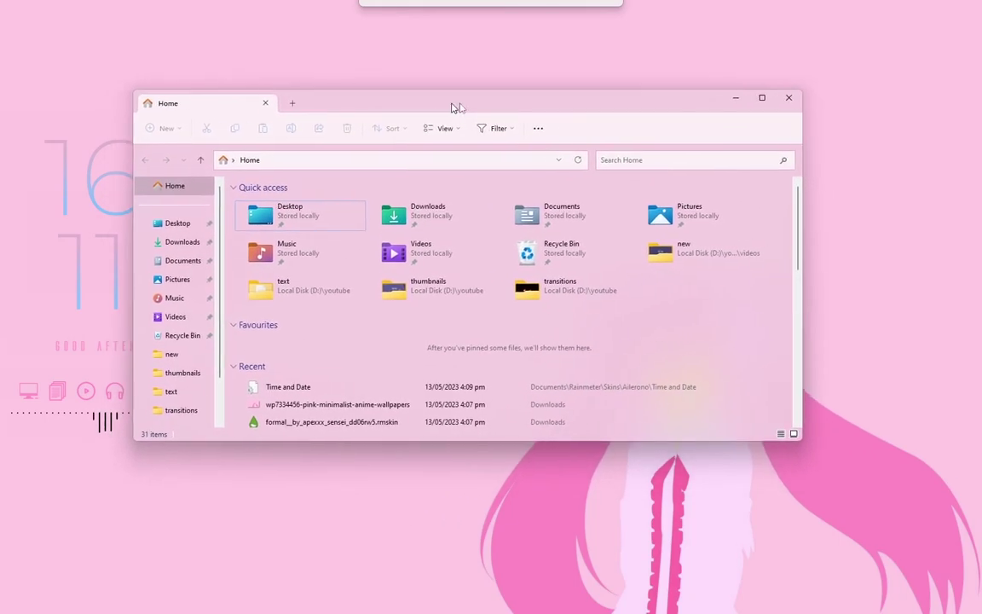
{"action": "left_click_drag", "start_coordinate": [455, 108], "coordinate": [451, 111]}
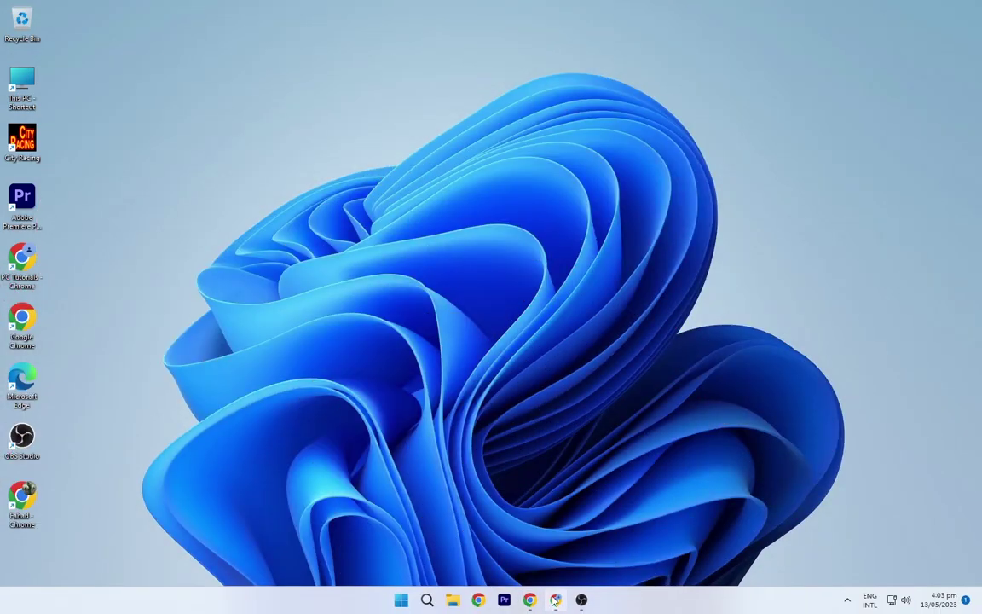
Download the Rainmeter 4.5.17 installer and the ExplorerBlurMica Release_x64.zip from GitHub.
{"action": "left_click", "coordinate": [556, 600]}
{"action": "left_click", "coordinate": [474, 401]}
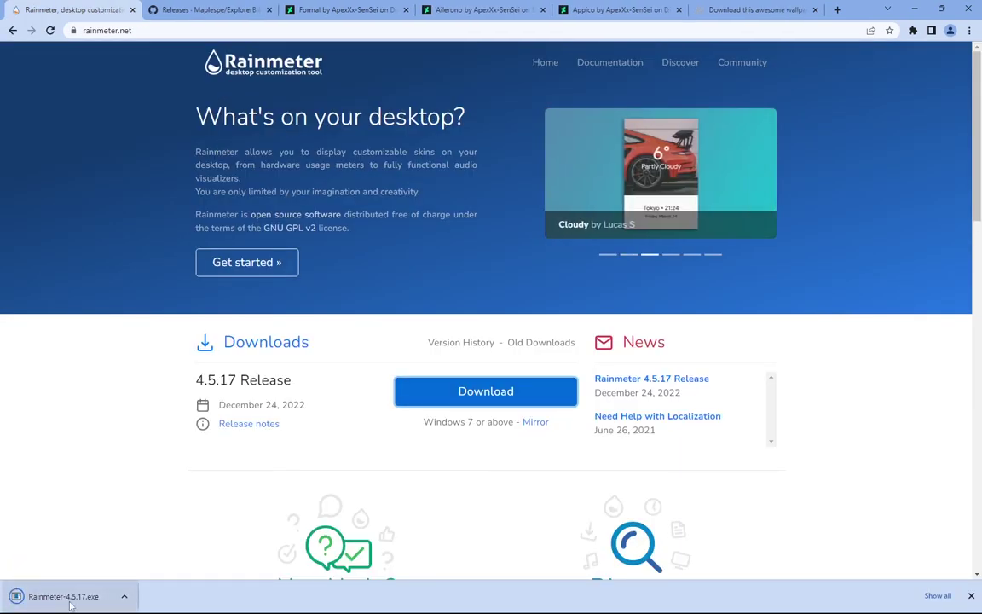
{"action": "left_click", "coordinate": [205, 9]}
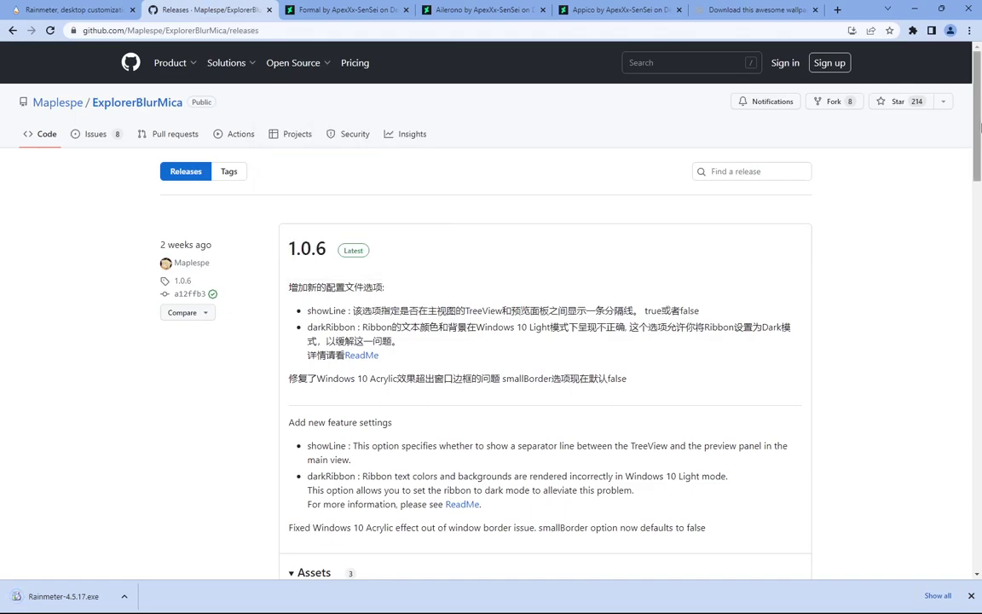
{"action": "scroll", "coordinate": [565, 247], "scroll_direction": "down", "scroll_amount": 5}
{"action": "left_click", "coordinate": [343, 252]}
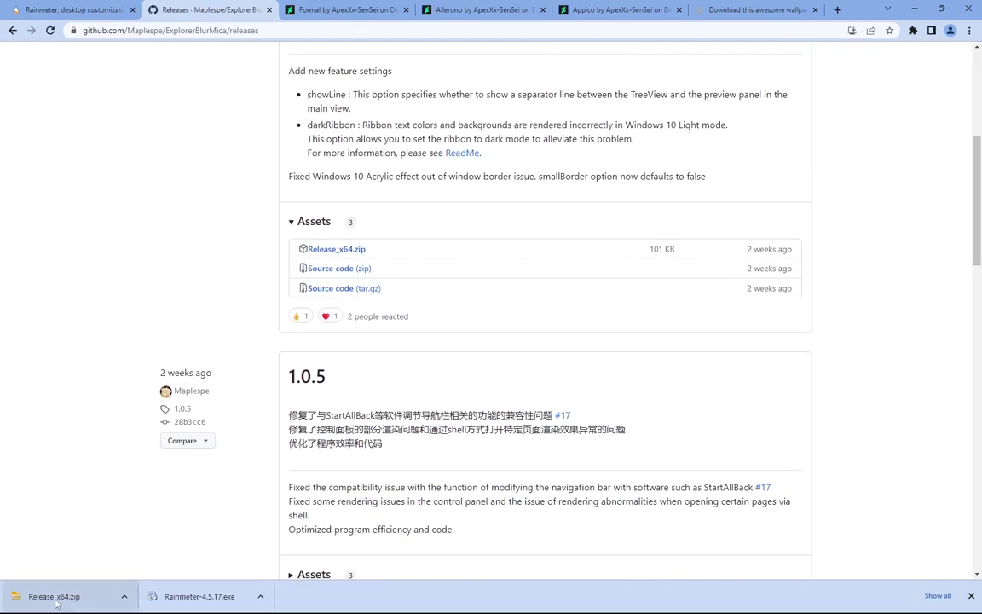
Download the Formal, Ailerono and Appico skins from their DeviantArt pages.
{"action": "left_click", "coordinate": [315, 11]}
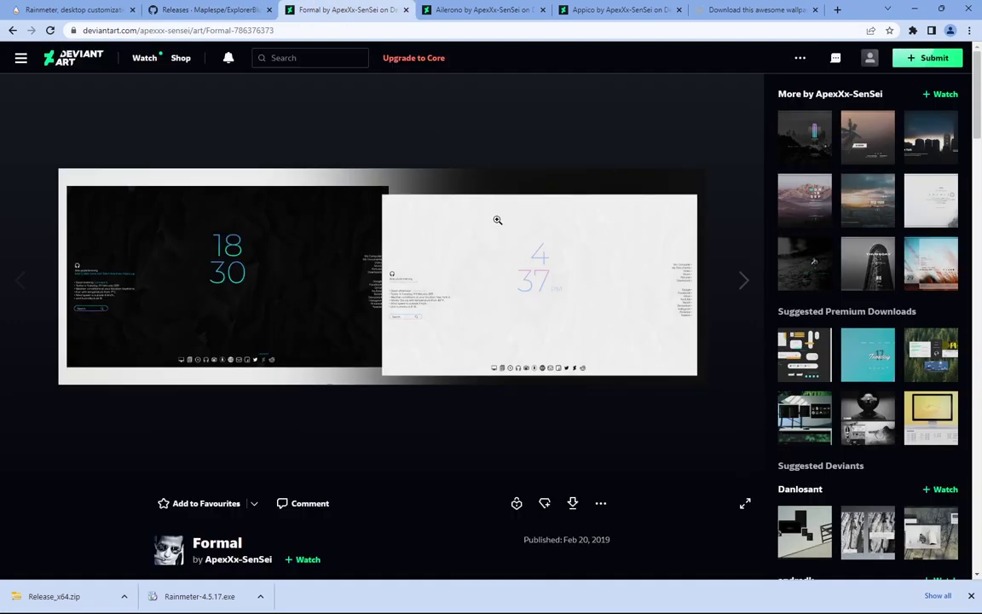
{"action": "left_click", "coordinate": [573, 502]}
{"action": "scroll", "coordinate": [577, 449], "scroll_direction": "down", "scroll_amount": 3}
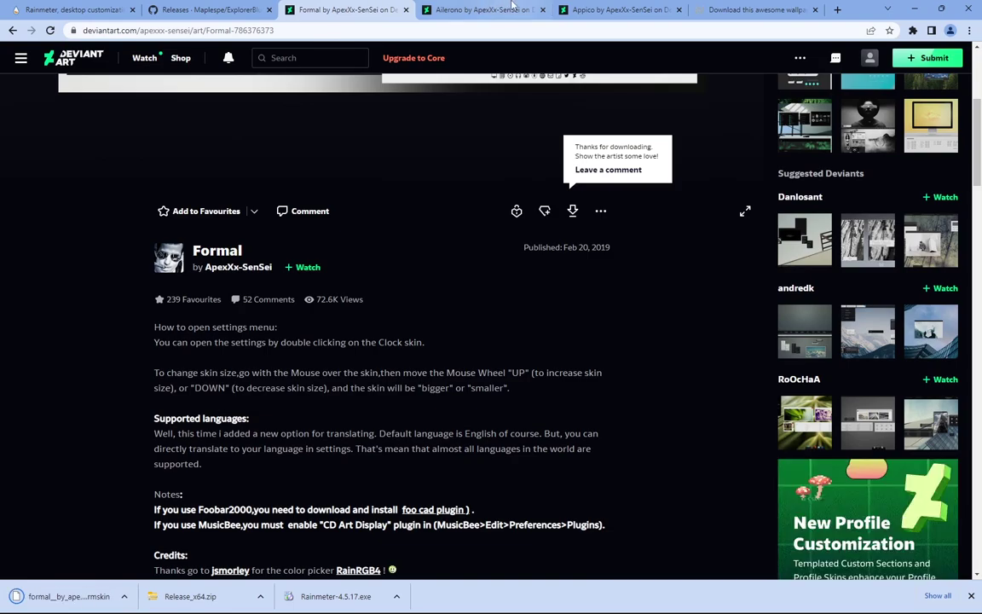
{"action": "left_click", "coordinate": [513, 9]}
{"action": "scroll", "coordinate": [573, 477], "scroll_direction": "down", "scroll_amount": 1}
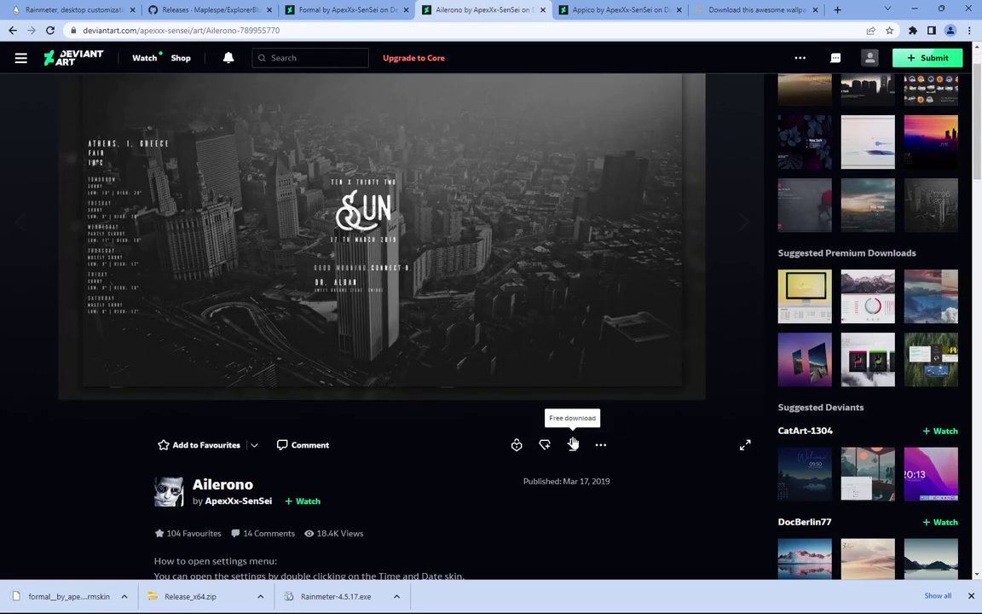
{"action": "left_click", "coordinate": [573, 445]}
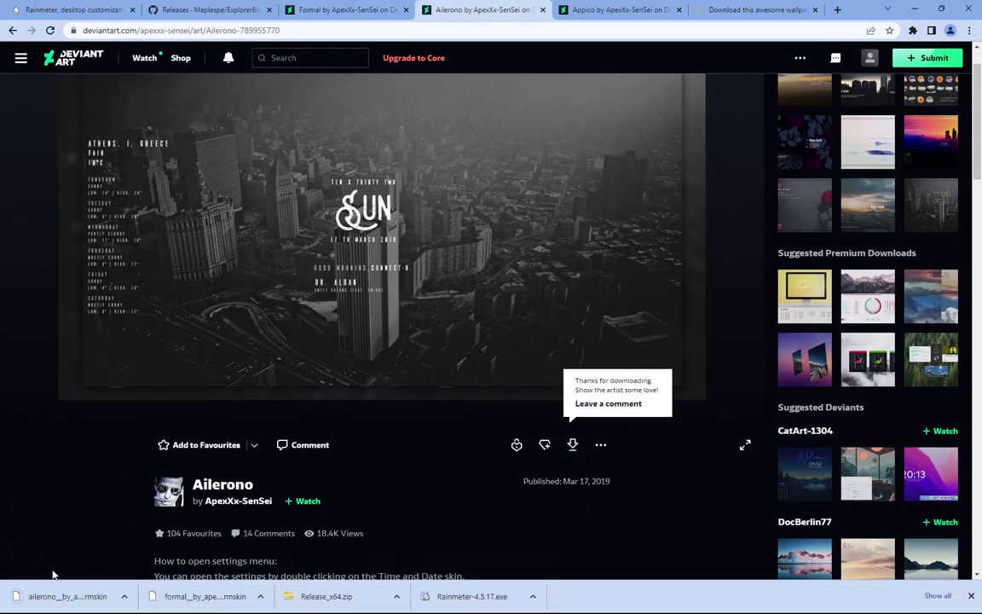
{"action": "left_click", "coordinate": [597, 9]}
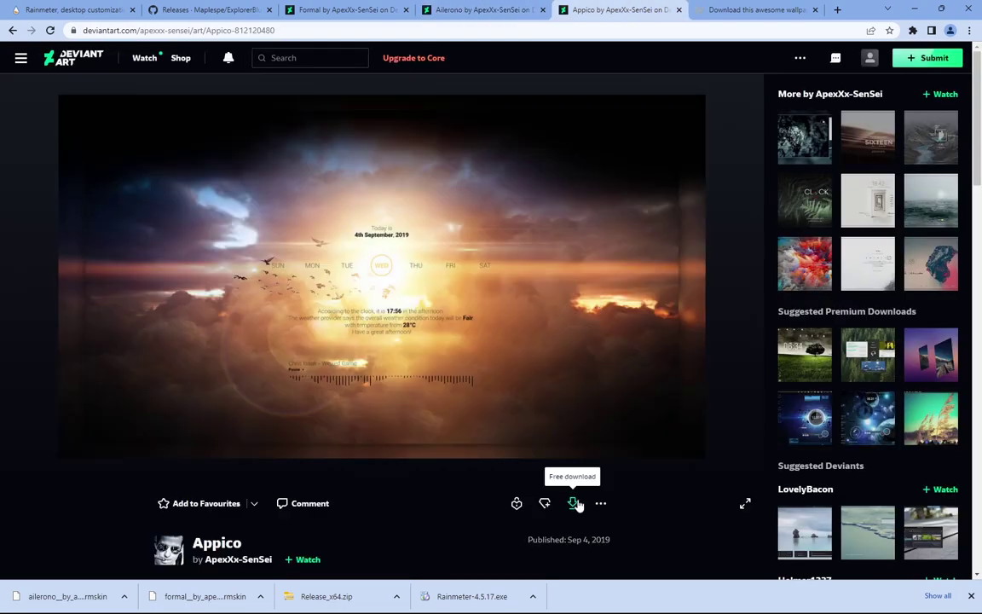
{"action": "left_click", "coordinate": [574, 505]}
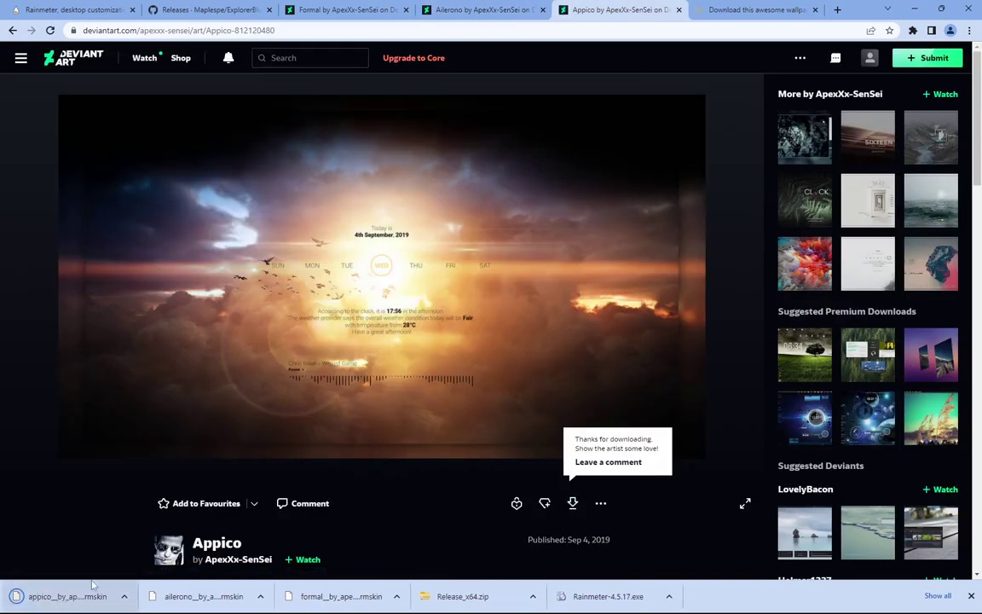
Download the pink minimalist anime wallpaper from WallpaperCave, dismiss the ad, and show the desktop.
{"action": "left_click", "coordinate": [754, 8]}
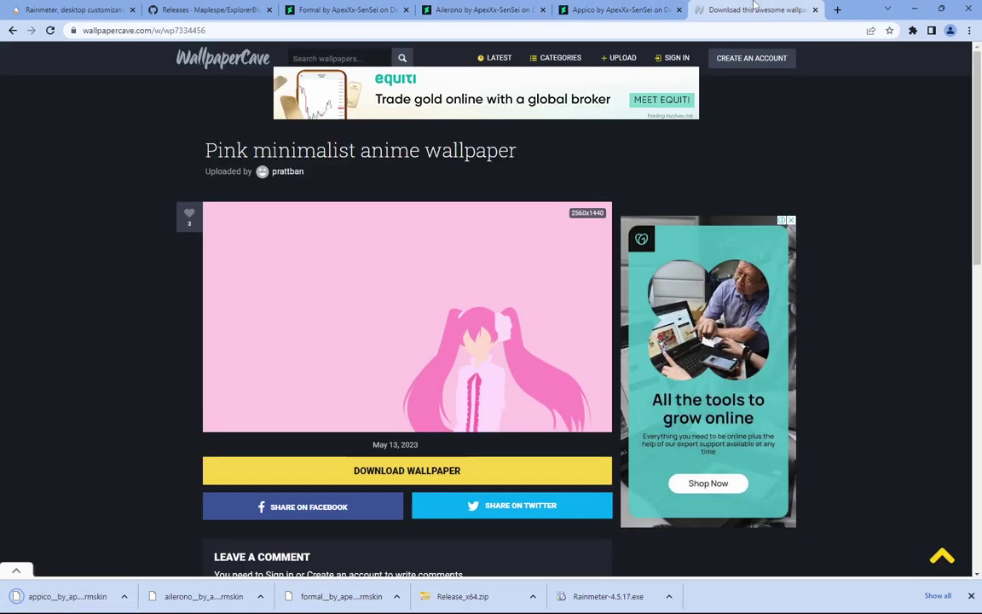
{"action": "left_click", "coordinate": [373, 471]}
{"action": "left_click", "coordinate": [580, 178]}
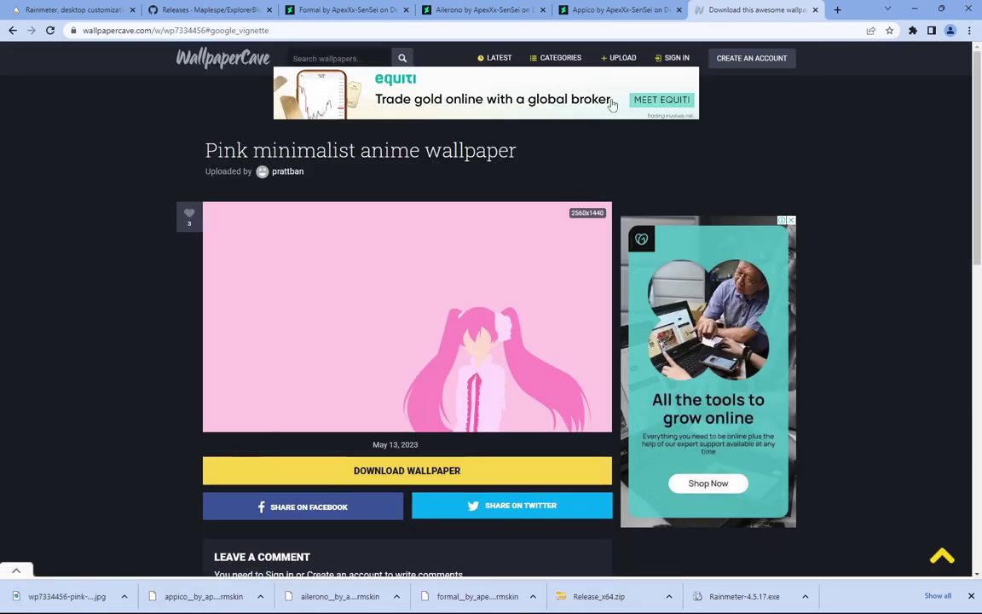
{"action": "key", "text": "super+d"}
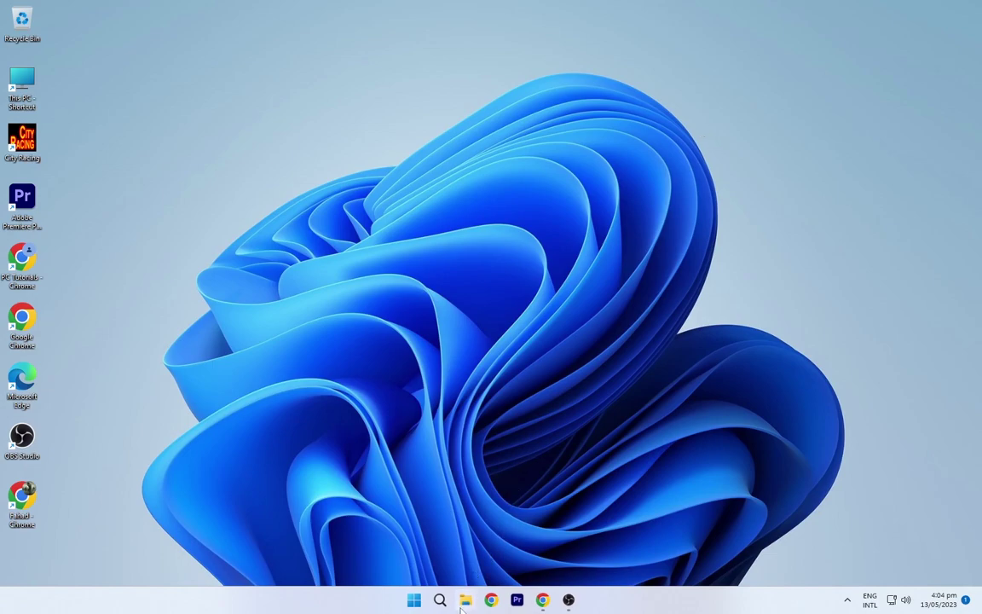
In Downloads, delete the Release_x64.zip archive, keeping the extracted Release folder.
{"action": "left_click", "coordinate": [464, 601]}
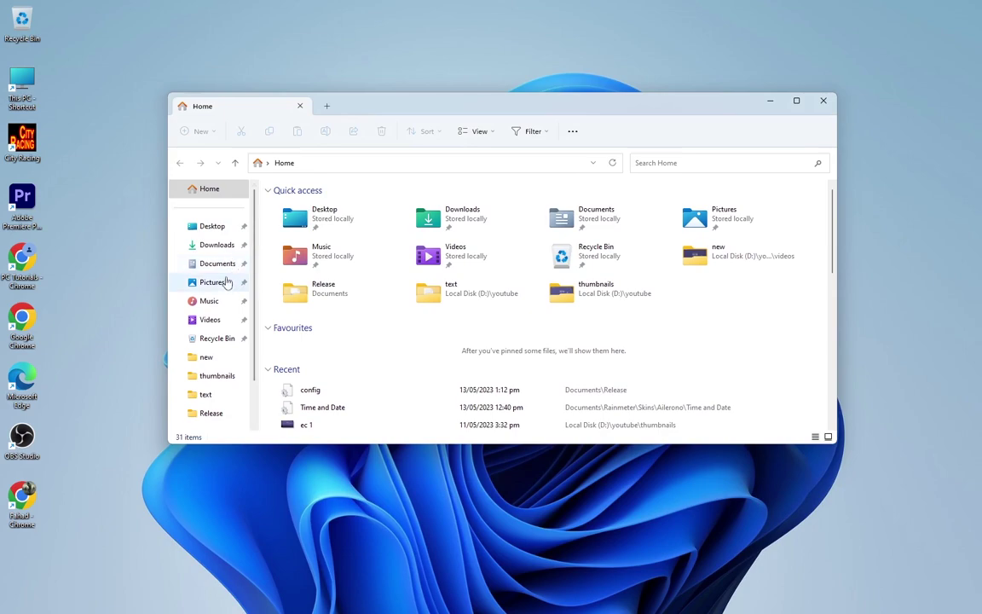
{"action": "left_click", "coordinate": [220, 247]}
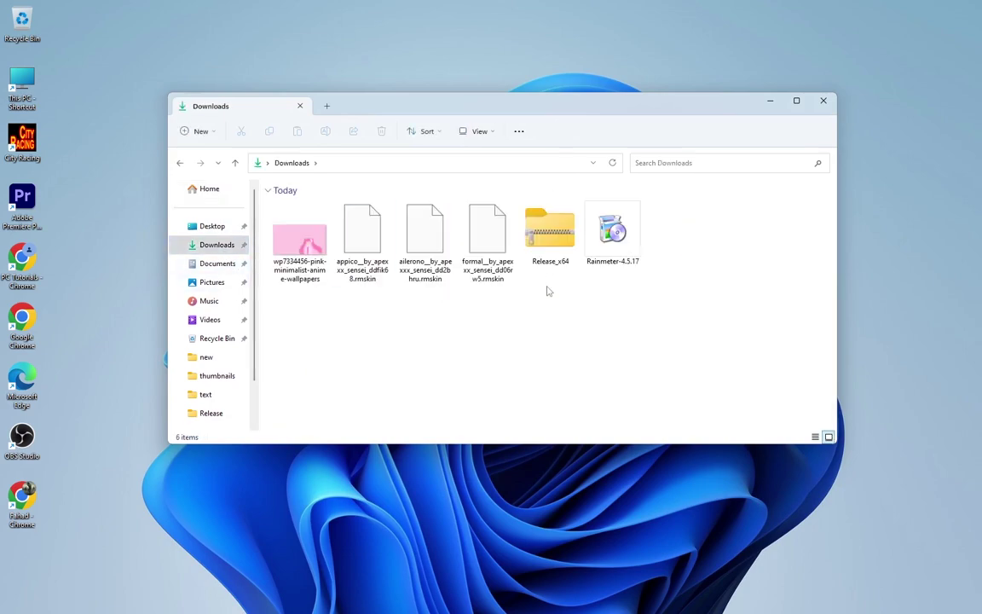
{"action": "right_click", "coordinate": [558, 253]}
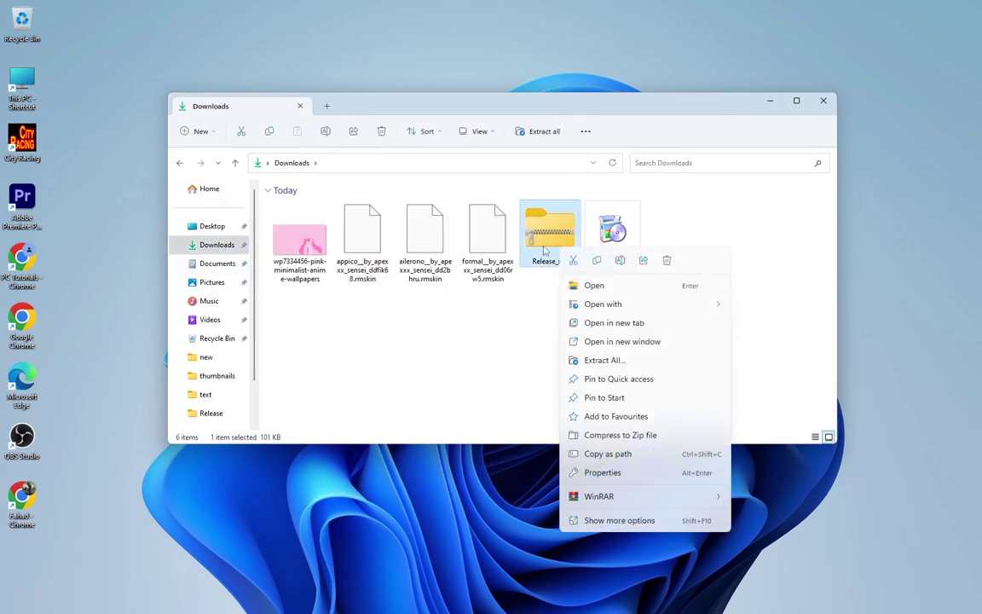
{"action": "mouse_move", "coordinate": [603, 305]}
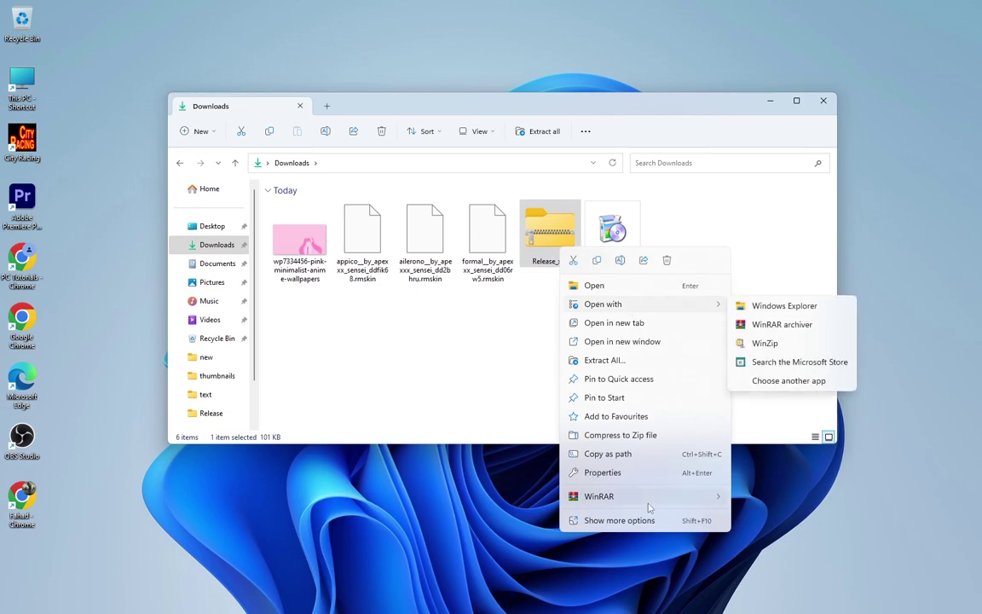
{"action": "mouse_move", "coordinate": [614, 496]}
{"action": "left_click", "coordinate": [767, 555]}
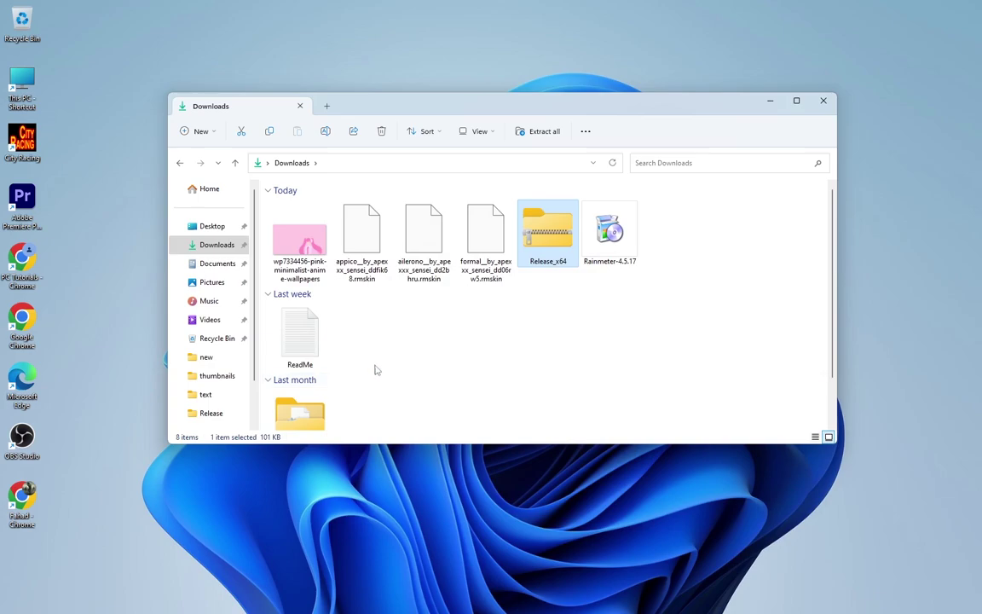
{"action": "left_click_drag", "start_coordinate": [595, 316], "coordinate": [542, 205]}
{"action": "left_click", "coordinate": [548, 256]}
{"action": "key", "text": "Delete"}
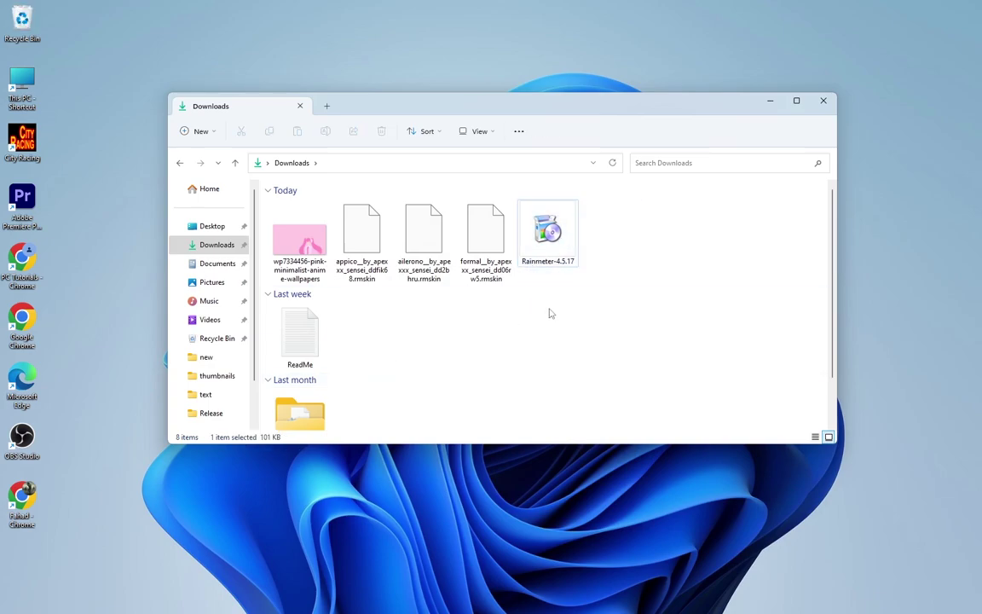
{"action": "right_click", "coordinate": [306, 414]}
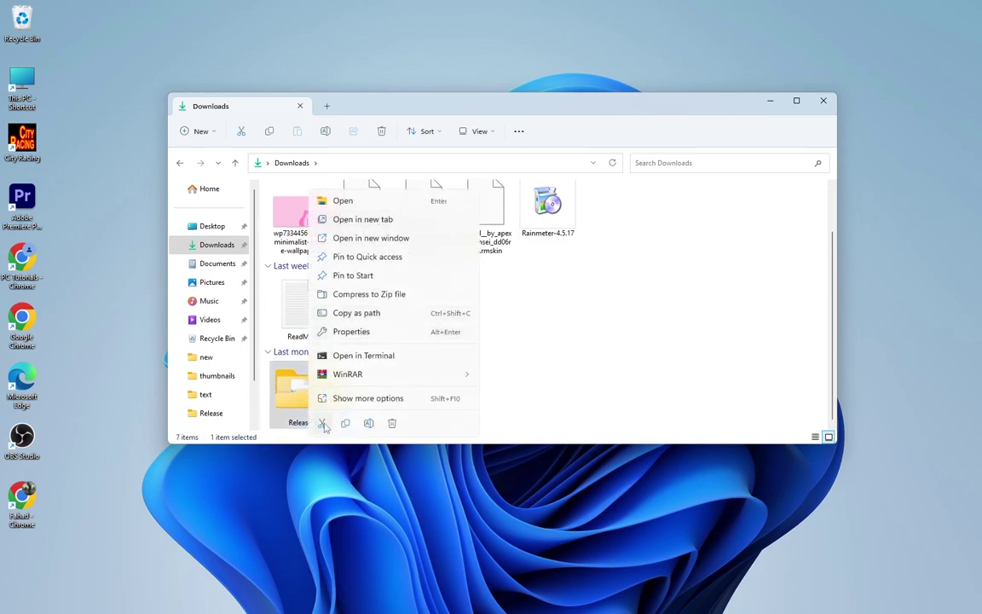
Cut the Release folder and paste it into Documents.
{"action": "left_click", "coordinate": [323, 424]}
{"action": "left_click", "coordinate": [232, 266]}
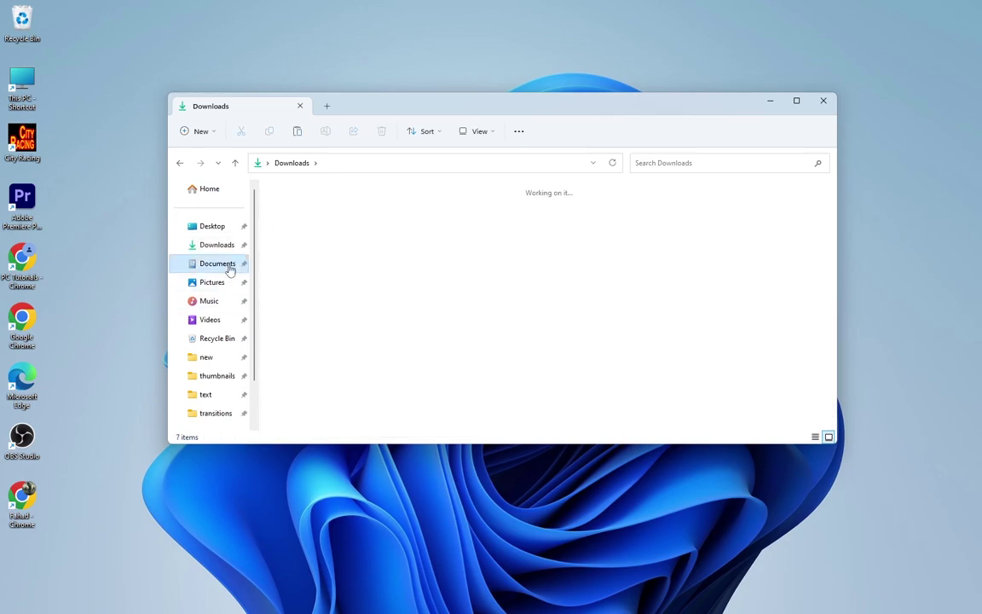
{"action": "right_click", "coordinate": [372, 290]}
{"action": "left_click", "coordinate": [385, 297]}
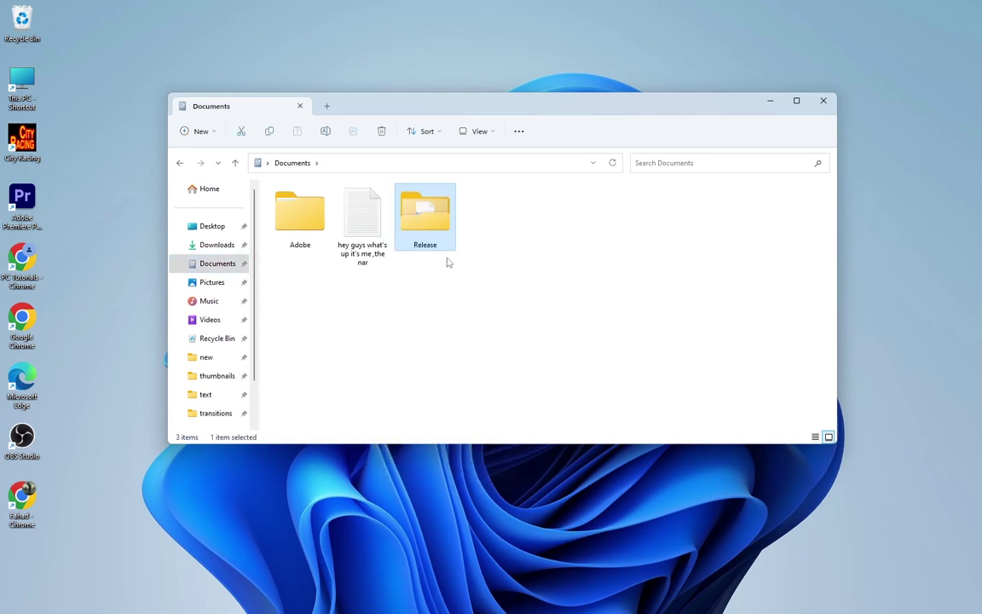
Run the Release folder's register script as administrator.
{"action": "double_click", "coordinate": [424, 222]}
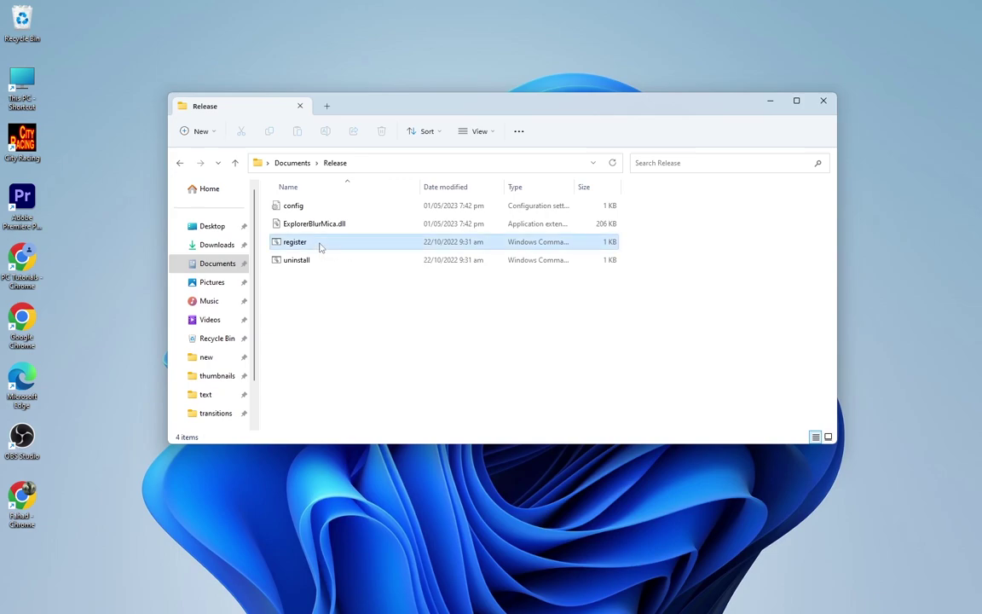
{"action": "left_click", "coordinate": [320, 246]}
{"action": "right_click", "coordinate": [320, 246]}
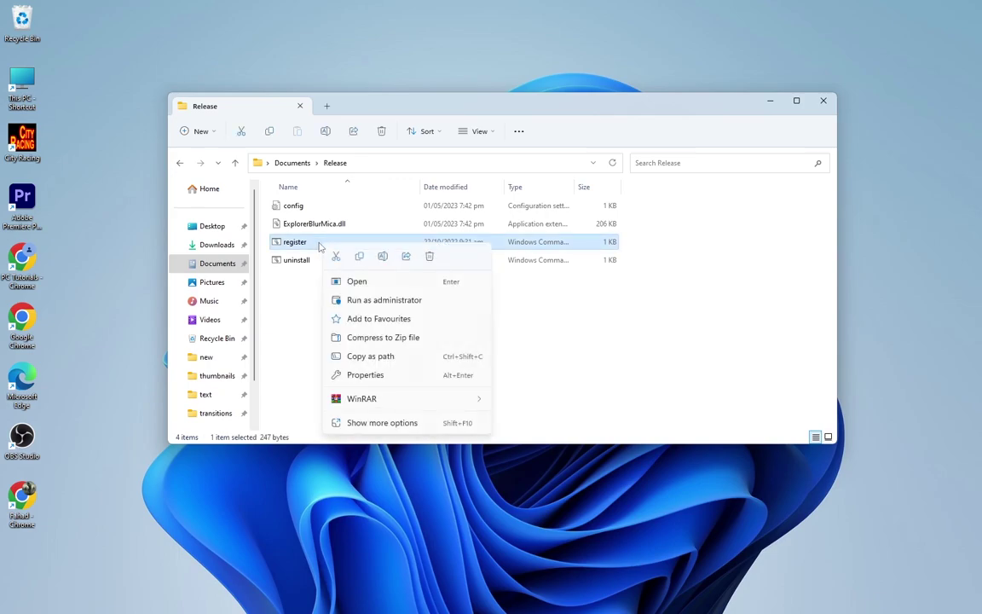
{"action": "left_click", "coordinate": [358, 300]}
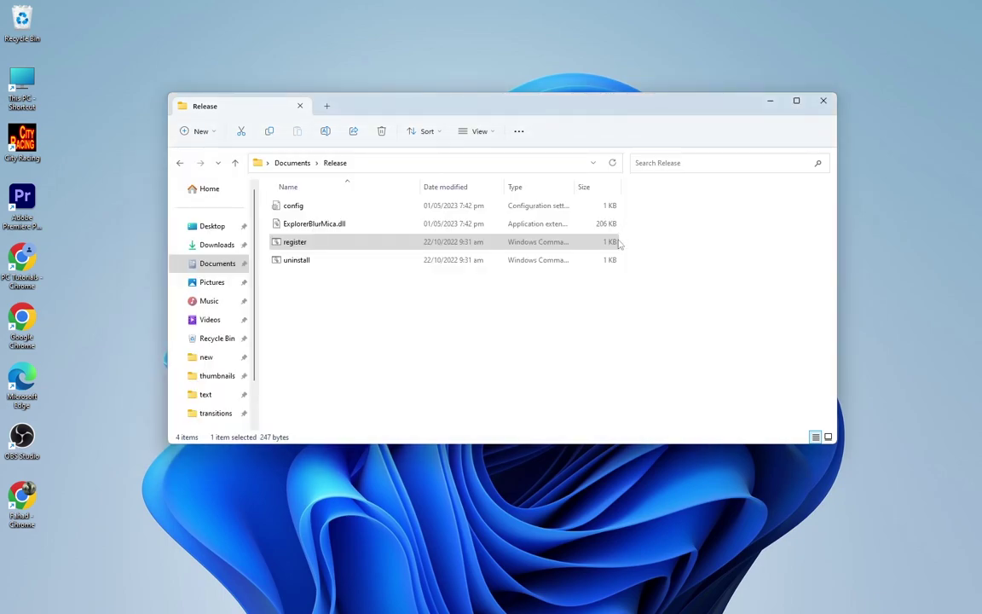
{"action": "left_click", "coordinate": [477, 331]}
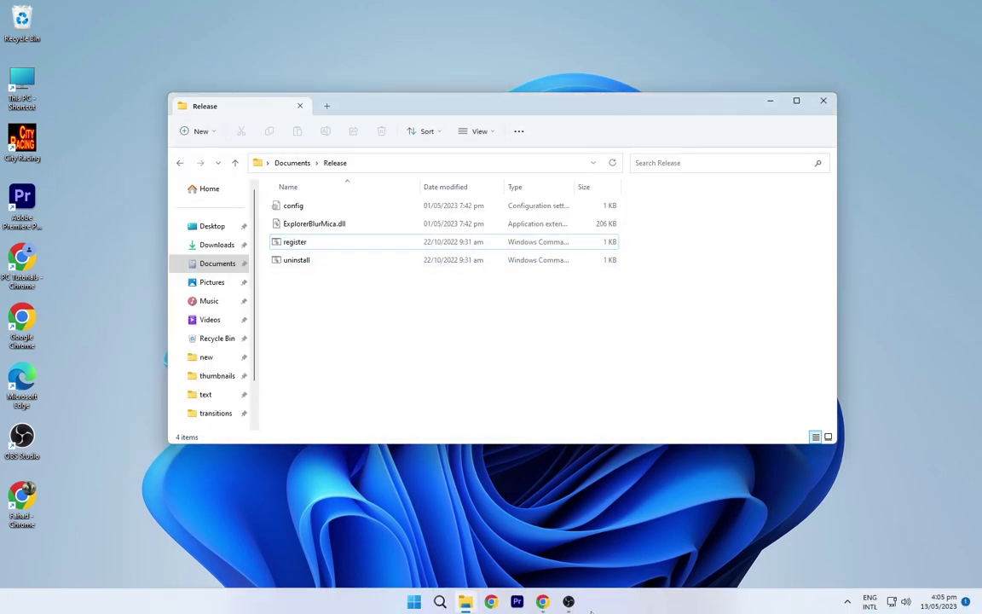
End the Windows Explorer process in Task Manager, then close Task Manager.
{"action": "right_click", "coordinate": [614, 604]}
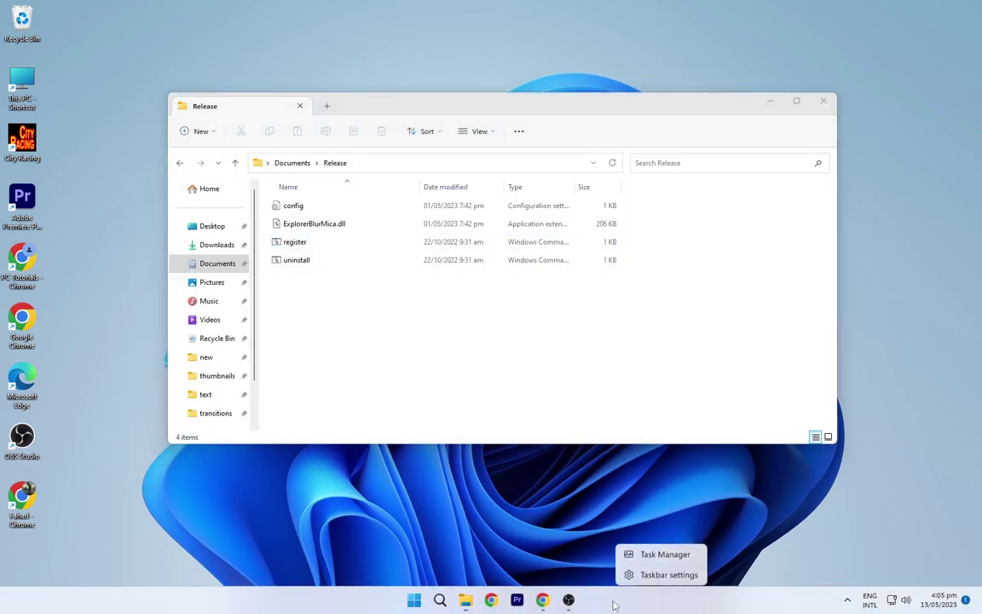
{"action": "left_click", "coordinate": [642, 556]}
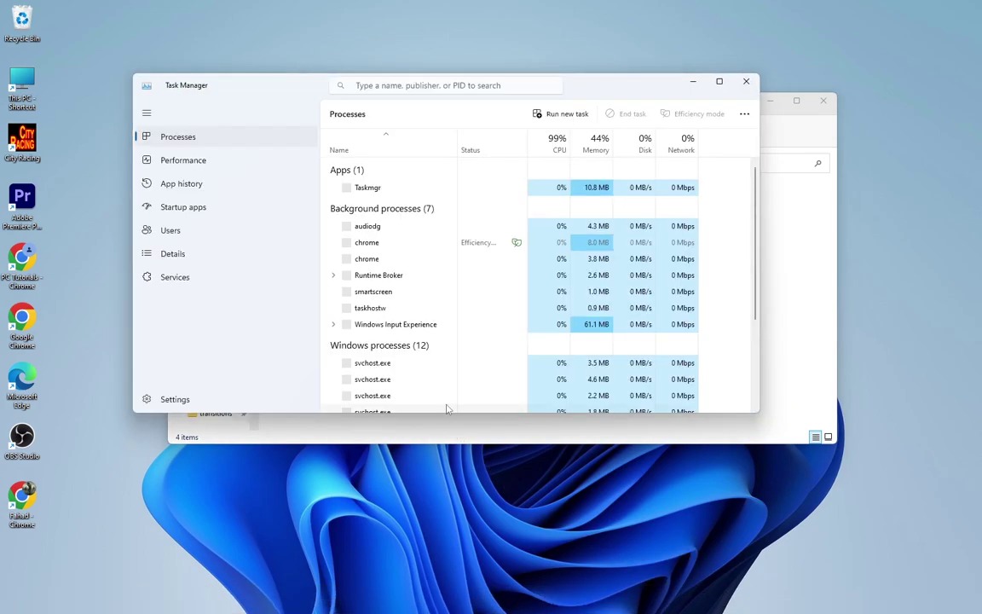
{"action": "right_click", "coordinate": [389, 221]}
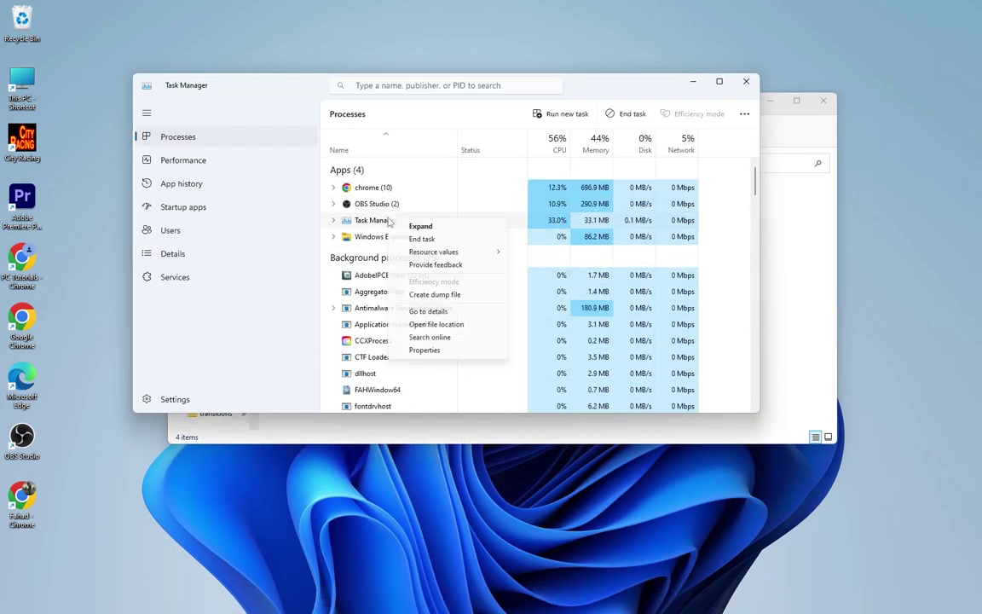
{"action": "right_click", "coordinate": [346, 238]}
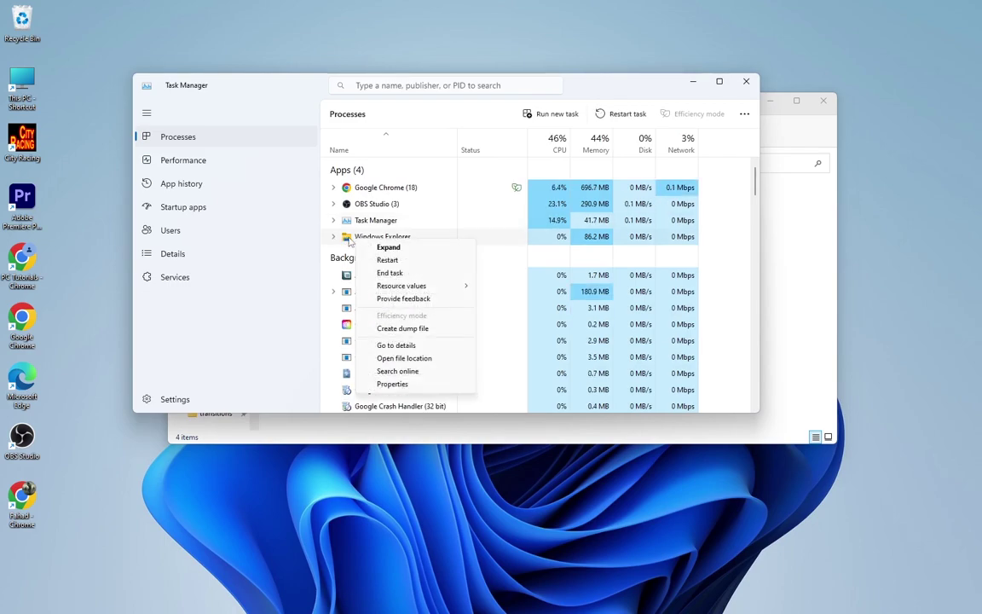
{"action": "left_click", "coordinate": [390, 274]}
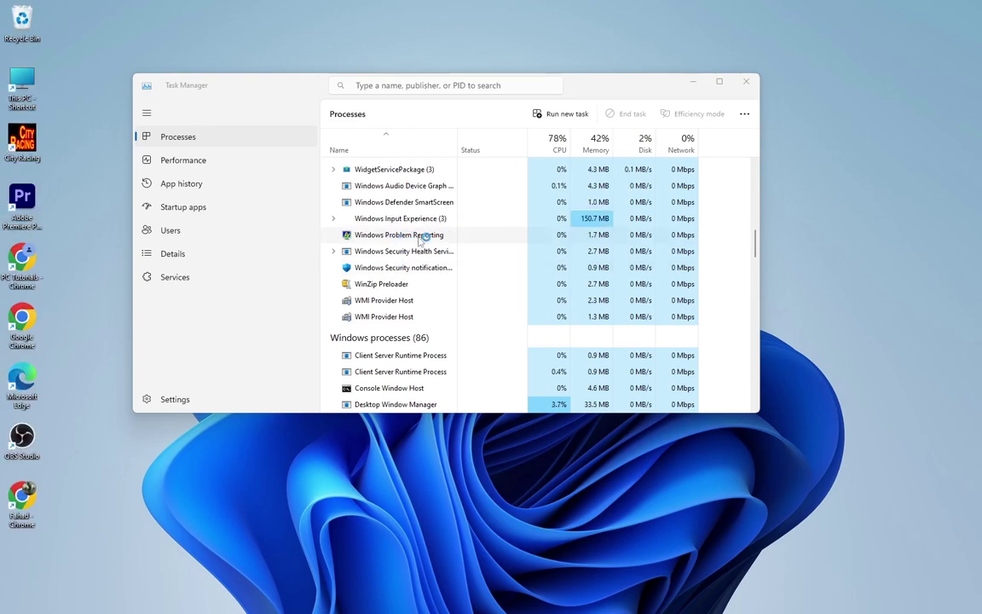
{"action": "left_click", "coordinate": [747, 82]}
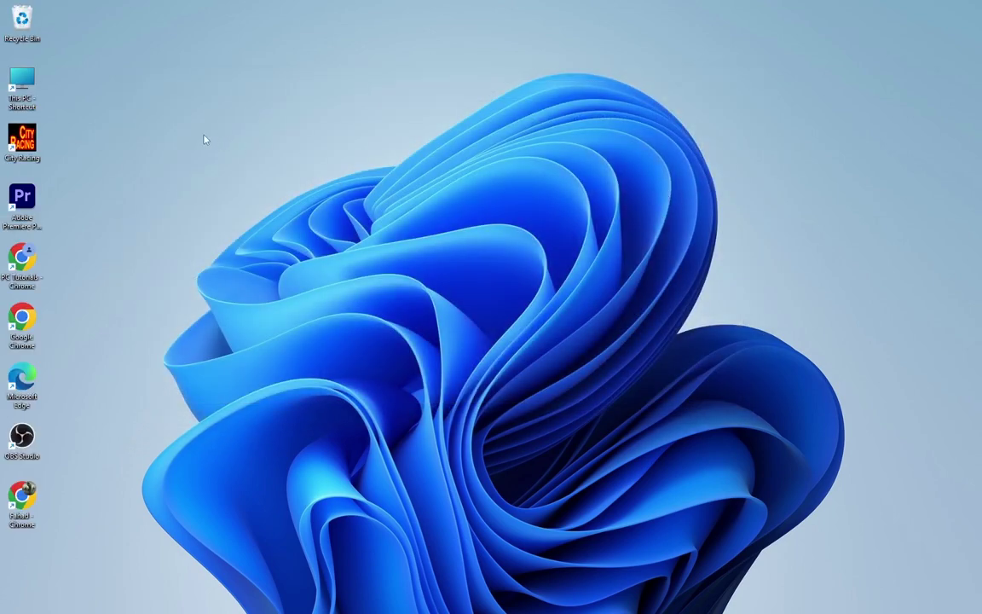
Run Rainmeter-4.5.17 from Downloads, install it, and finish with Rainmeter launched.
{"action": "double_click", "coordinate": [17, 83]}
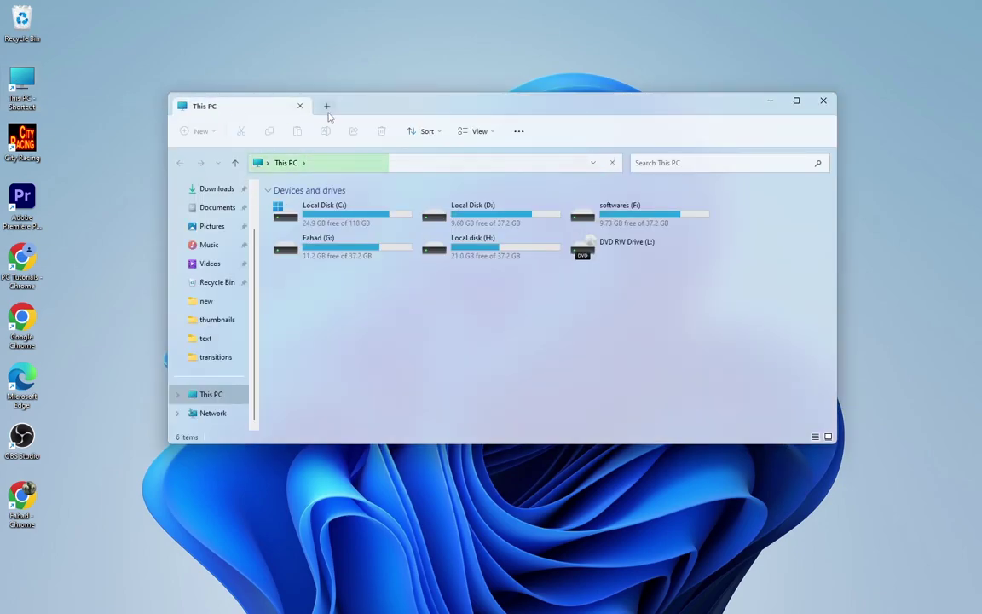
{"action": "mouse_move", "coordinate": [377, 107]}
{"action": "left_mouse_down"}
{"action": "mouse_move", "coordinate": [359, 138]}
{"action": "mouse_move", "coordinate": [337, 144]}
{"action": "left_mouse_up"}
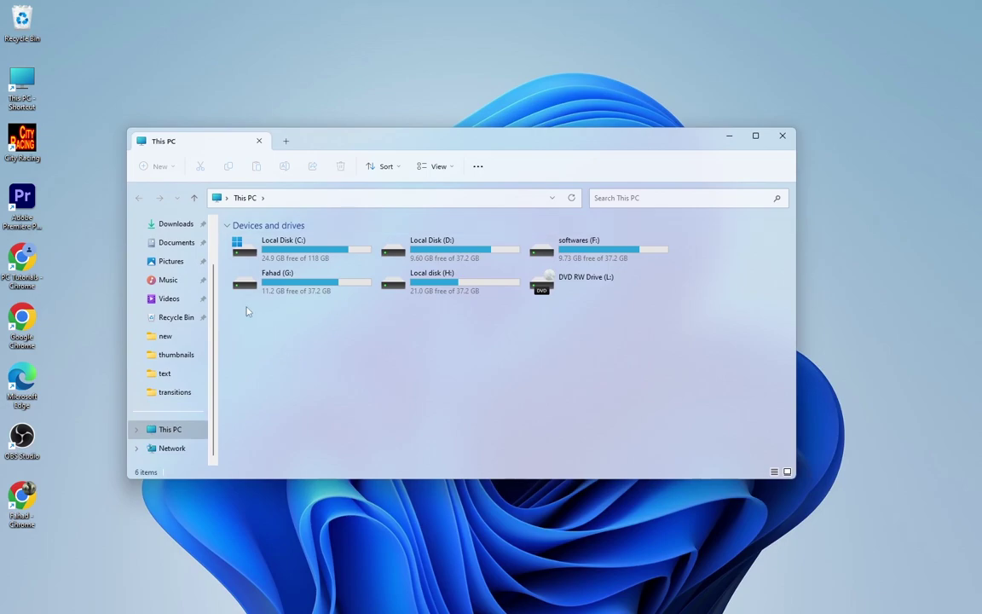
{"action": "left_click", "coordinate": [181, 225]}
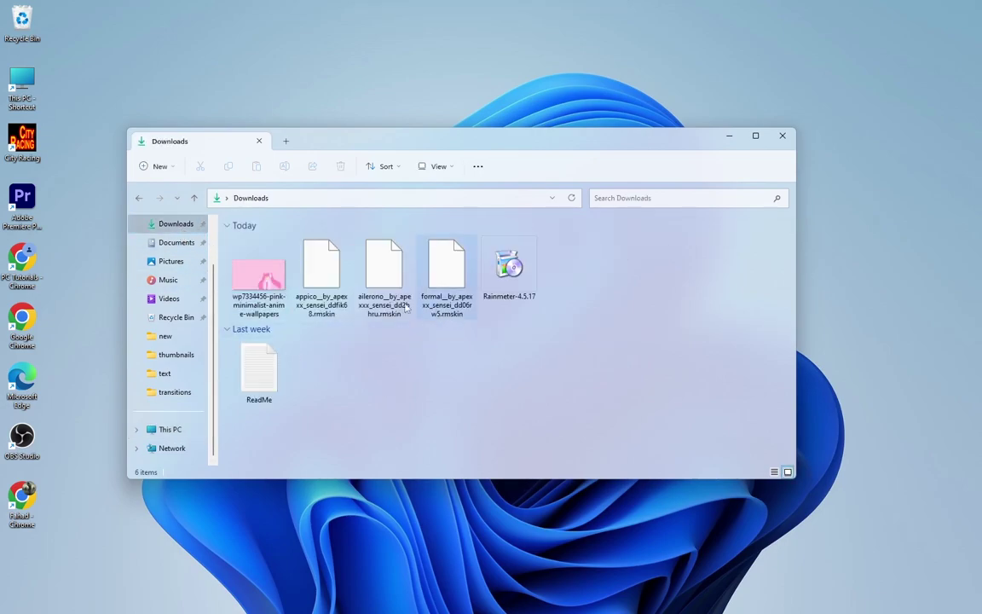
{"action": "left_click", "coordinate": [527, 286]}
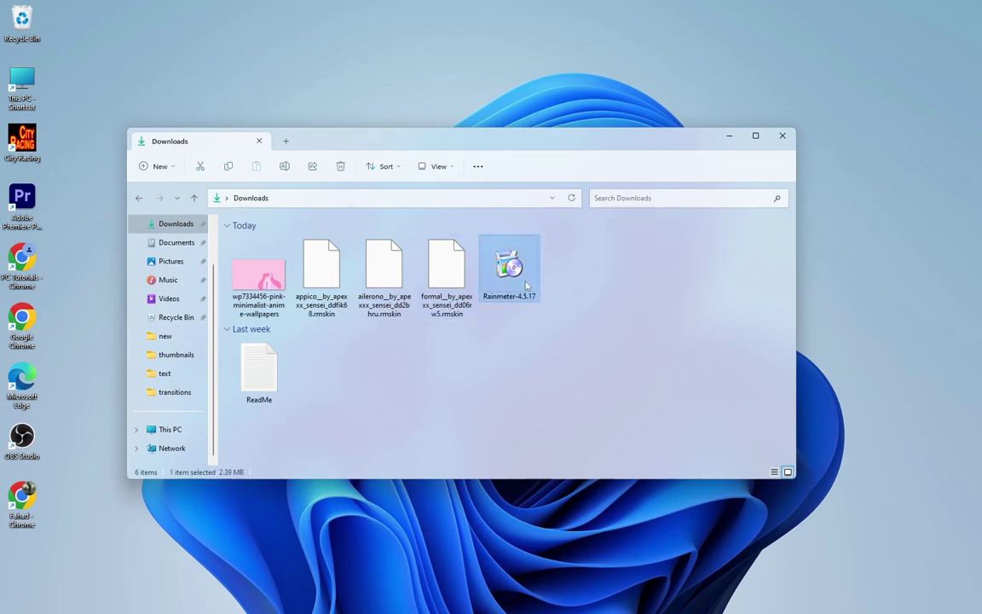
{"action": "right_click", "coordinate": [527, 286]}
{"action": "left_click", "coordinate": [574, 338]}
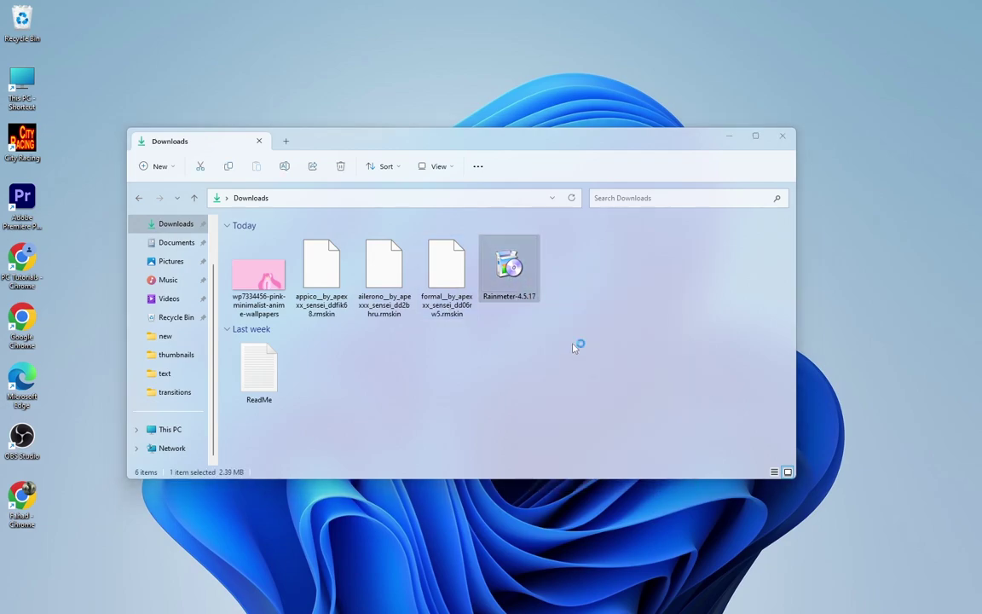
{"action": "left_click", "coordinate": [560, 406]}
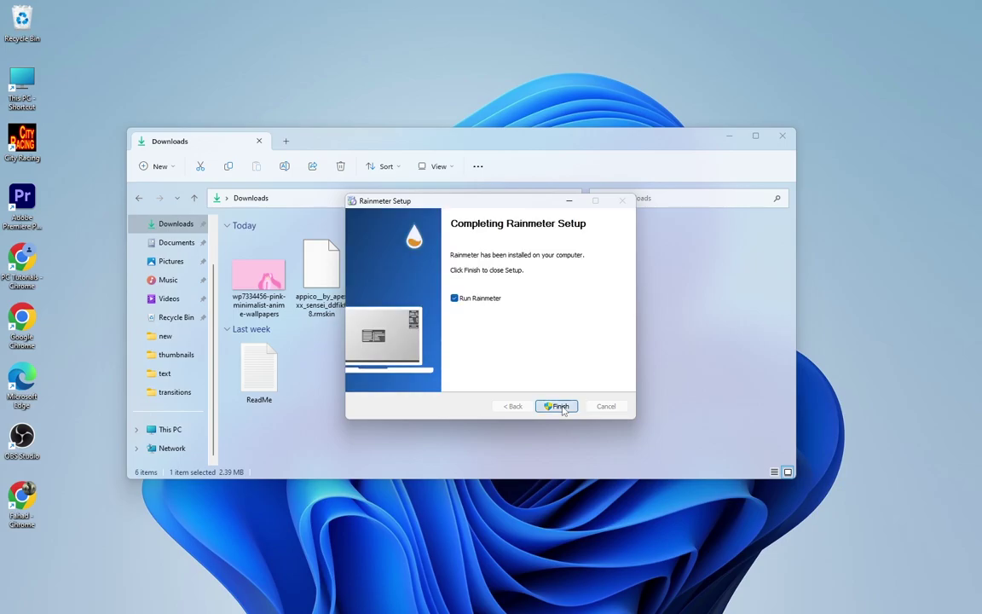
{"action": "left_click", "coordinate": [560, 406]}
{"action": "key", "text": "super+d"}
Unload the illustro Welcome, Disks, System and Clock skins, then hide the desktop icons.
{"action": "right_click", "coordinate": [574, 319]}
{"action": "left_click", "coordinate": [612, 450]}
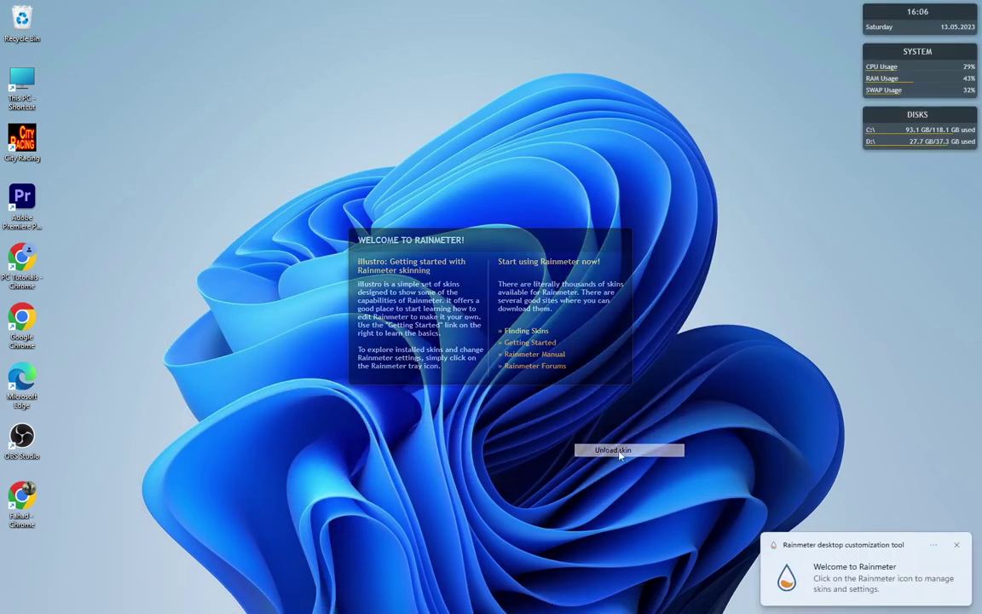
{"action": "right_click", "coordinate": [887, 140]}
{"action": "left_click", "coordinate": [924, 275]}
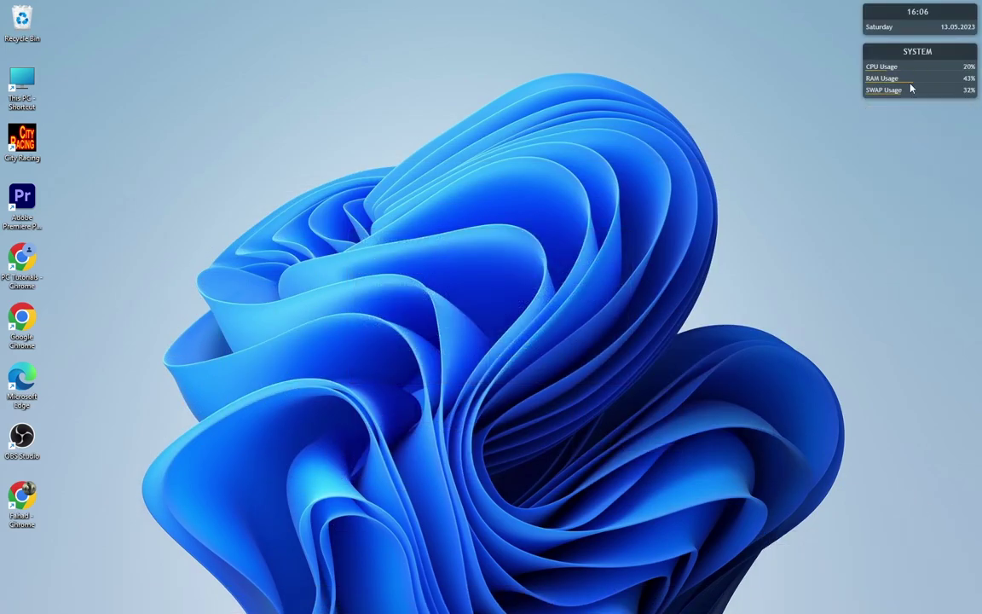
{"action": "right_click", "coordinate": [877, 85]}
{"action": "left_click", "coordinate": [916, 220]}
{"action": "right_click", "coordinate": [887, 21]}
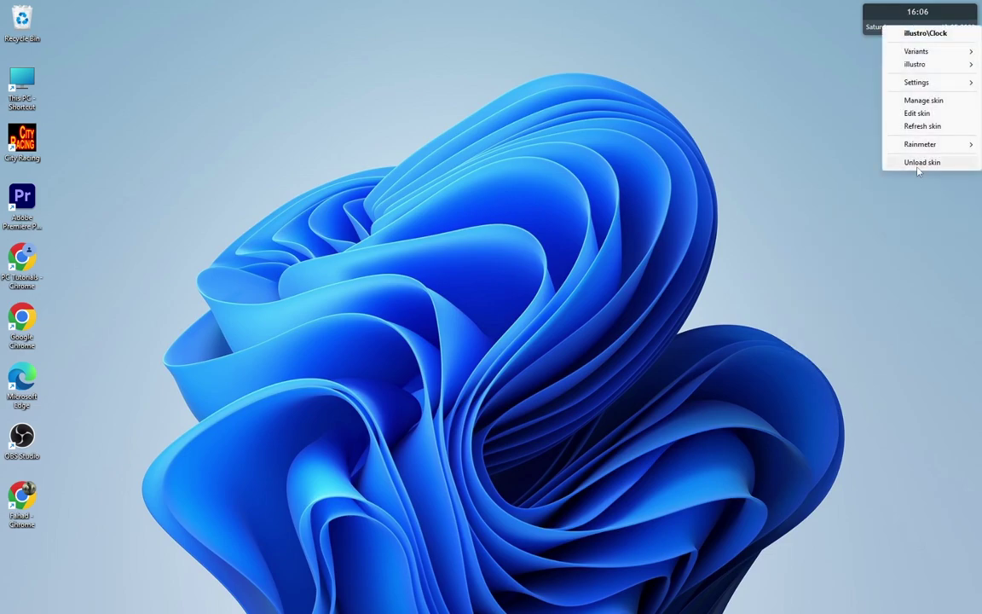
{"action": "left_click", "coordinate": [916, 155]}
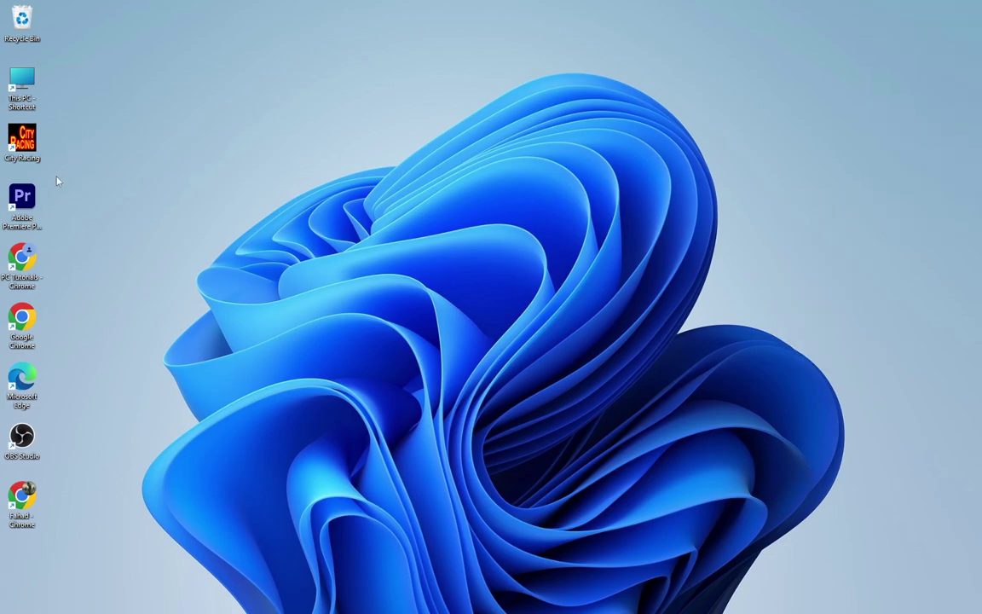
{"action": "right_click", "coordinate": [150, 70]}
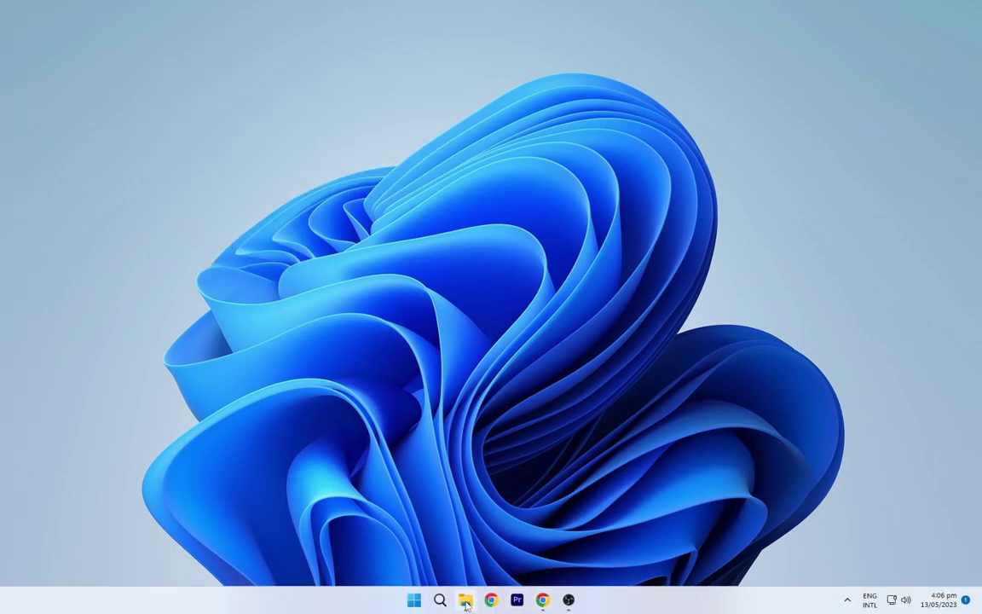
Install the appico, ailerono and formal .rmskin packages through the Rainmeter Skin Installer.
{"action": "left_click", "coordinate": [465, 602]}
{"action": "left_click_drag", "start_coordinate": [344, 140], "coordinate": [402, 112]}
{"action": "left_click", "coordinate": [376, 243]}
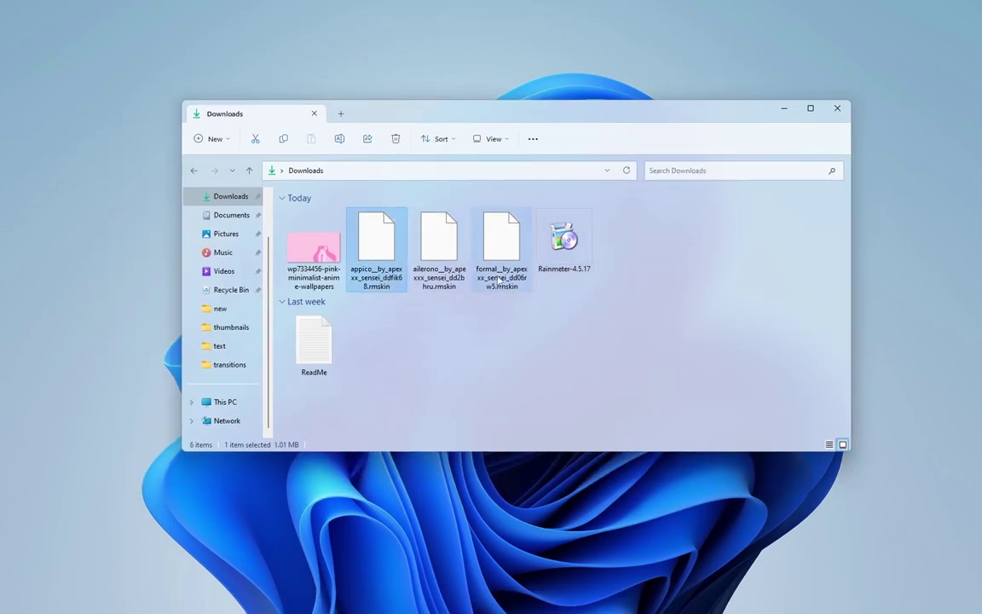
{"action": "double_click", "coordinate": [375, 272]}
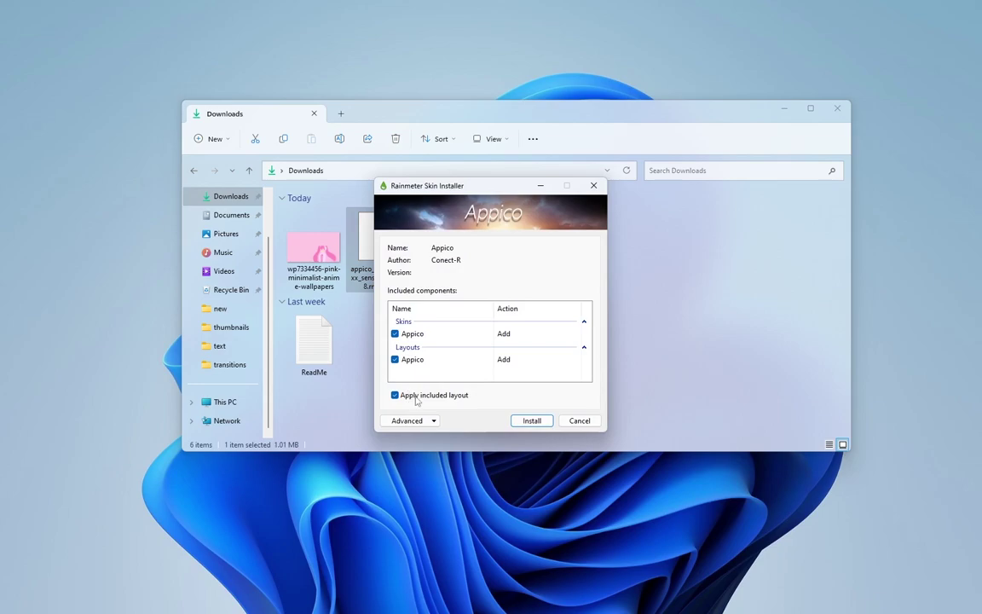
{"action": "left_click", "coordinate": [529, 422]}
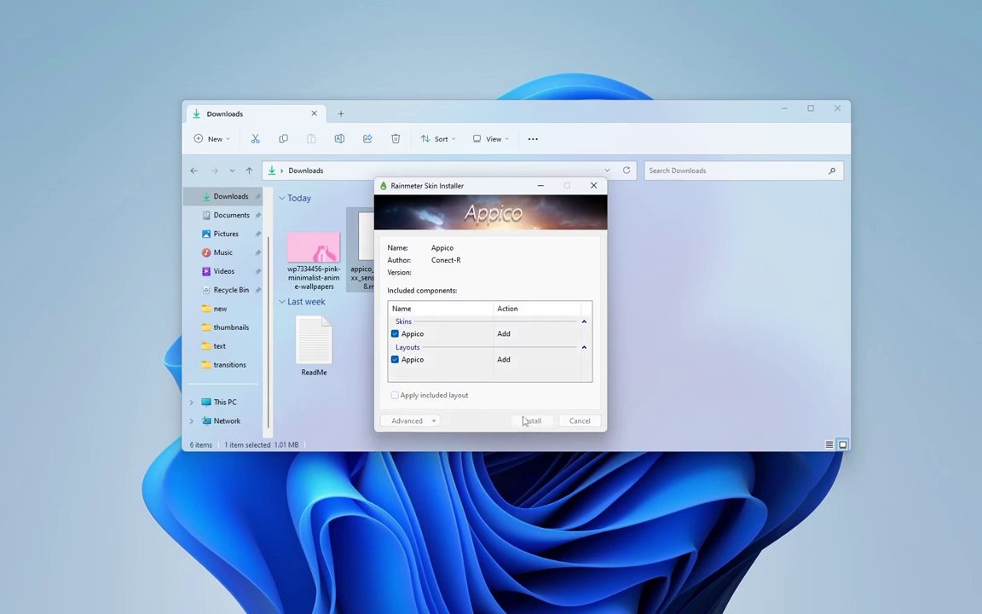
{"action": "double_click", "coordinate": [434, 243]}
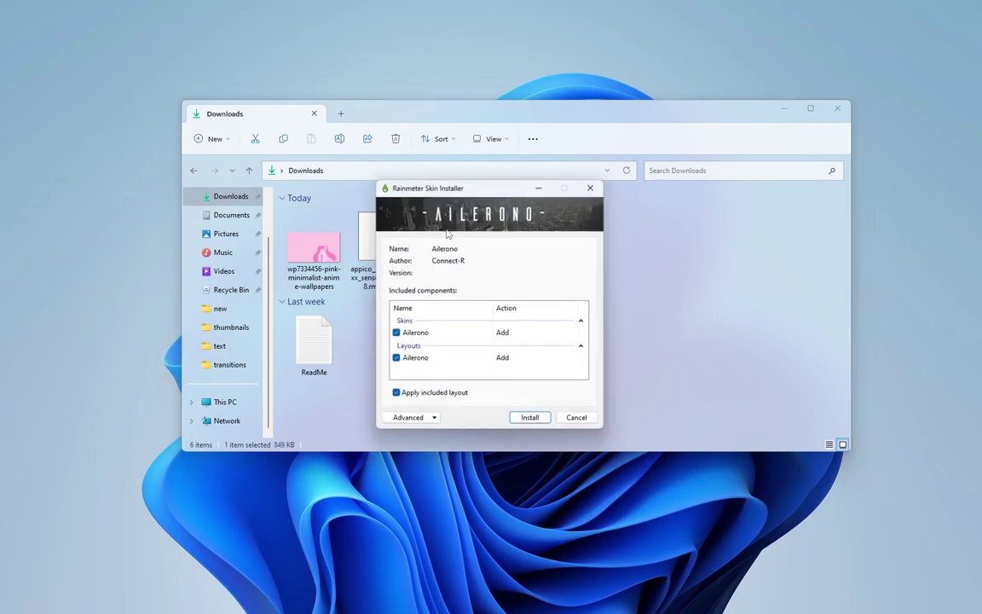
{"action": "left_click", "coordinate": [519, 422]}
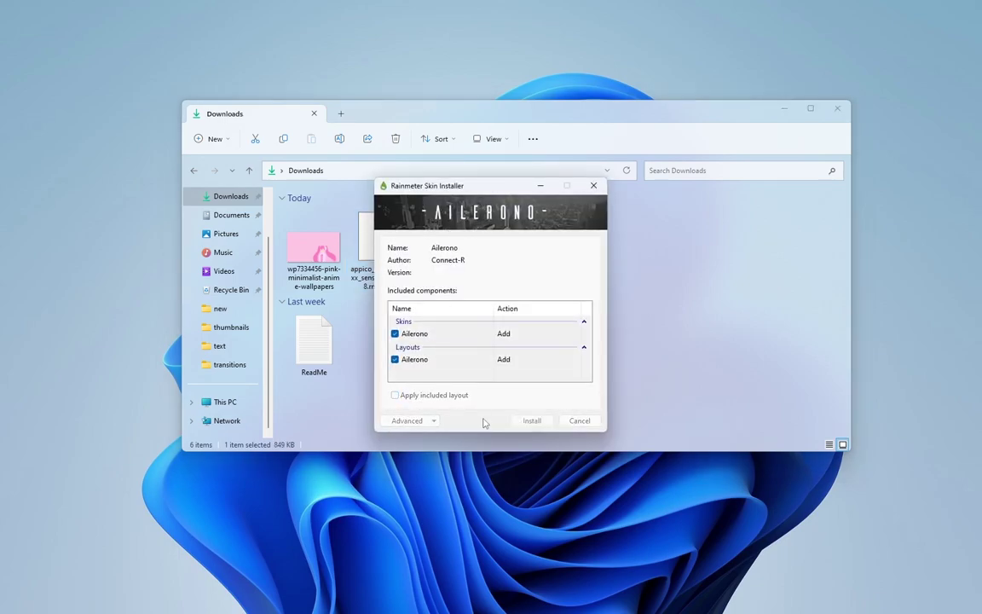
{"action": "double_click", "coordinate": [503, 243]}
{"action": "left_click", "coordinate": [526, 421]}
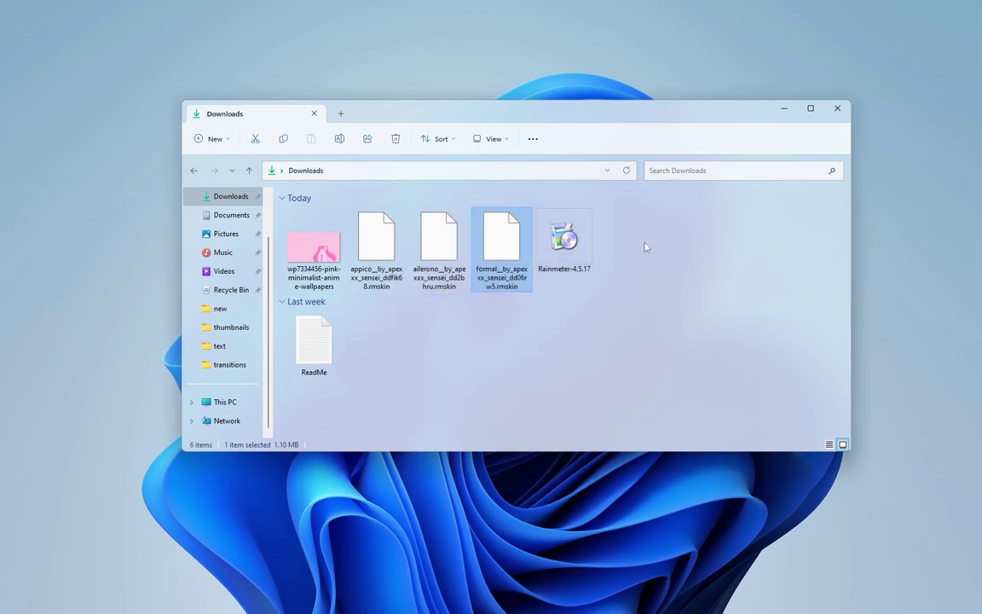
Set the pink anime image as desktop background, then refresh all skins in Manage Rainmeter.
{"action": "right_click", "coordinate": [317, 247]}
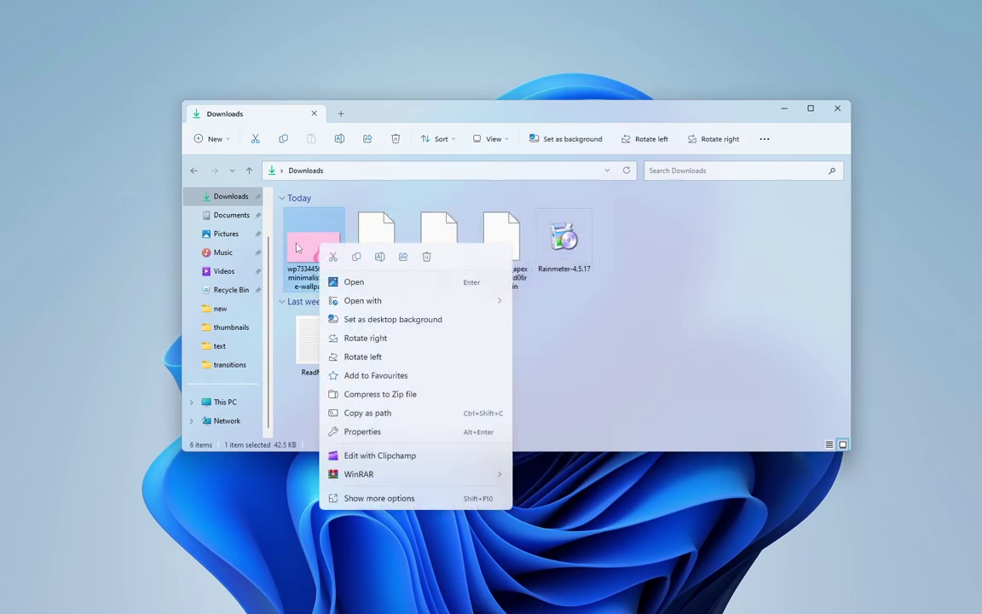
{"action": "left_click", "coordinate": [363, 320]}
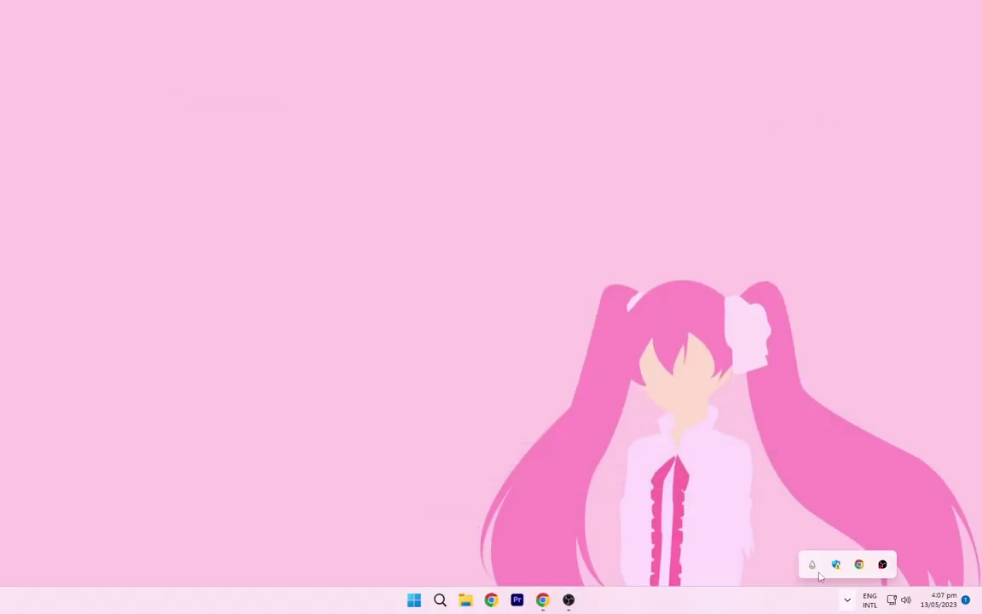
{"action": "left_click", "coordinate": [813, 564]}
{"action": "left_click", "coordinate": [298, 455]}
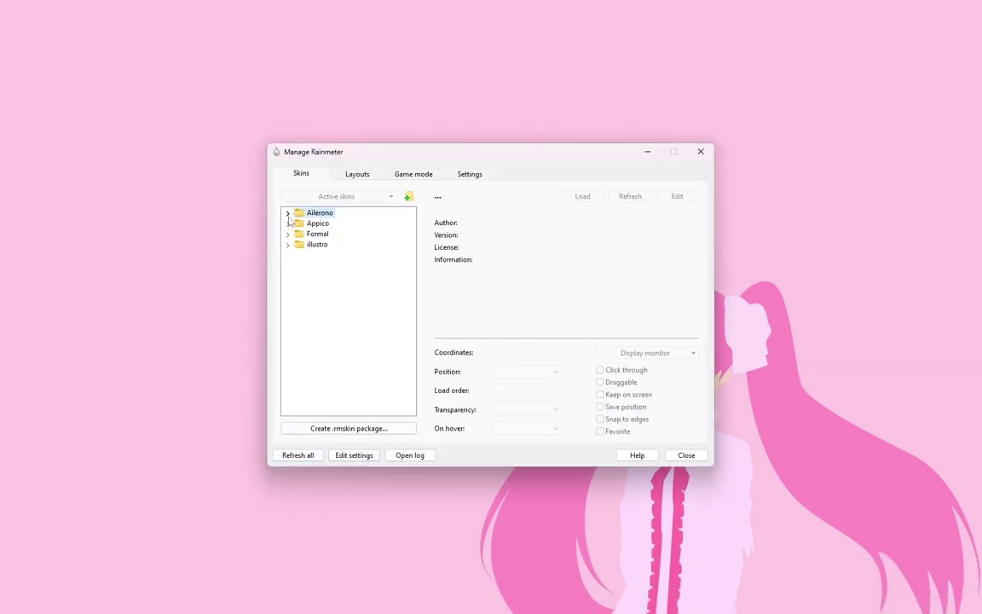
Load Ailerono's Time Of Day greeting skin and move it down from the top edge.
{"action": "left_click", "coordinate": [288, 214]}
{"action": "left_click", "coordinate": [299, 255]}
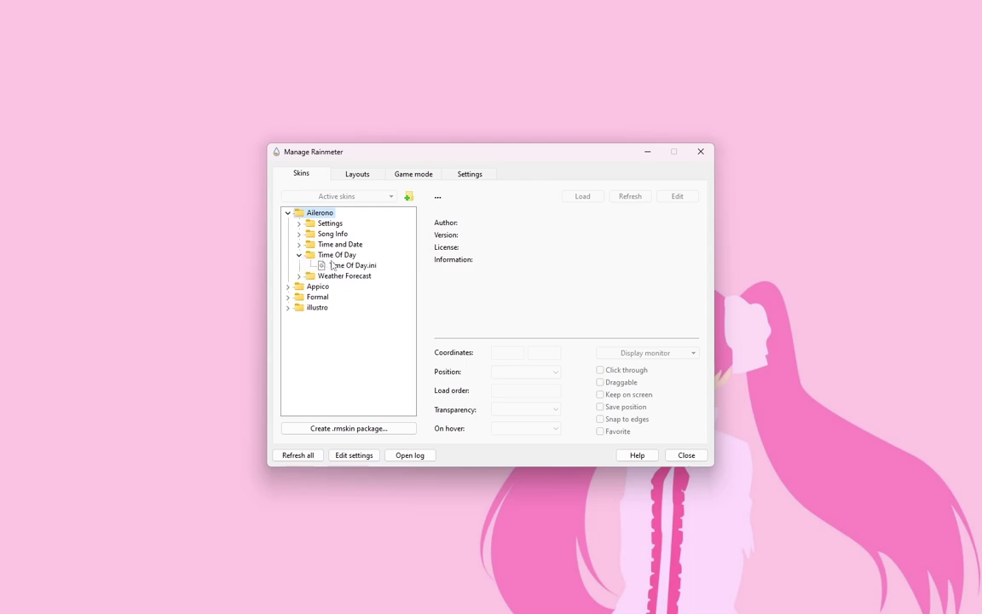
{"action": "right_click", "coordinate": [345, 265]}
{"action": "left_click", "coordinate": [355, 269]}
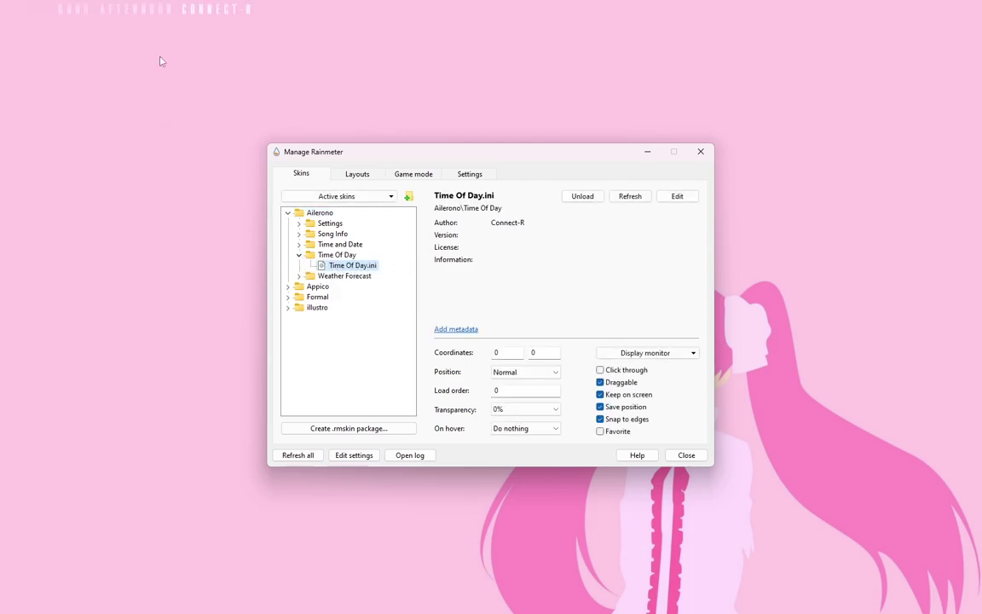
{"action": "left_click_drag", "start_coordinate": [143, 20], "coordinate": [158, 124]}
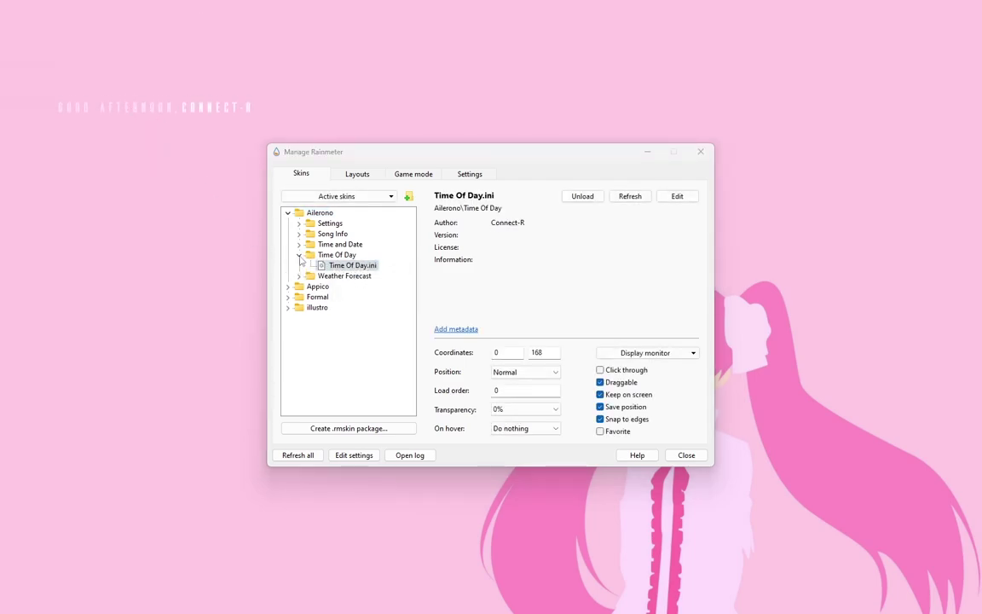
Load Ailerono's Time and Date skin and place the SAT widget below the greeting.
{"action": "left_click", "coordinate": [299, 255]}
{"action": "left_click", "coordinate": [300, 244]}
{"action": "right_click", "coordinate": [350, 255]}
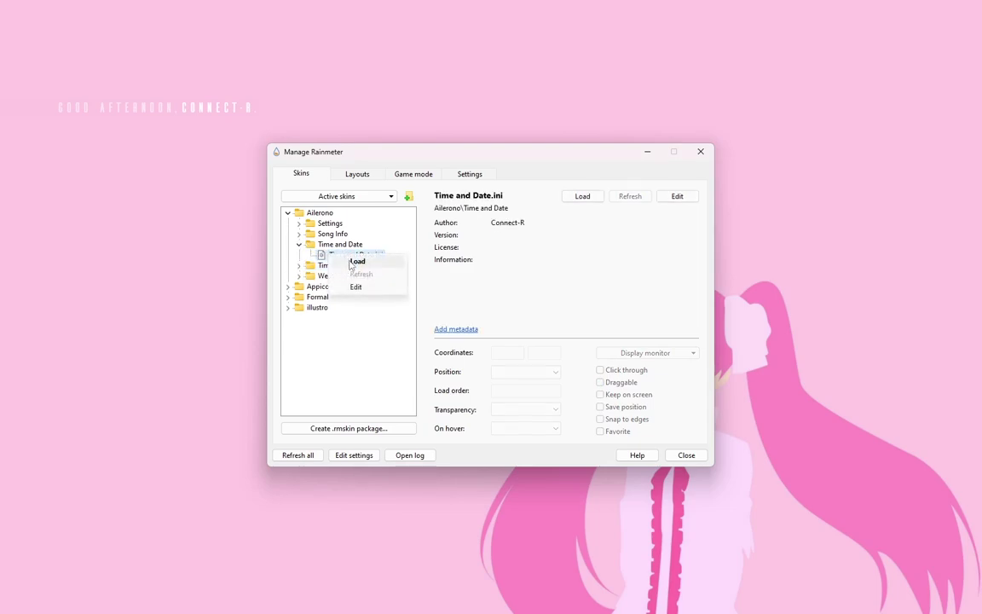
{"action": "left_click", "coordinate": [354, 260]}
{"action": "left_click", "coordinate": [192, 53]}
{"action": "left_click_drag", "start_coordinate": [192, 53], "coordinate": [171, 249]}
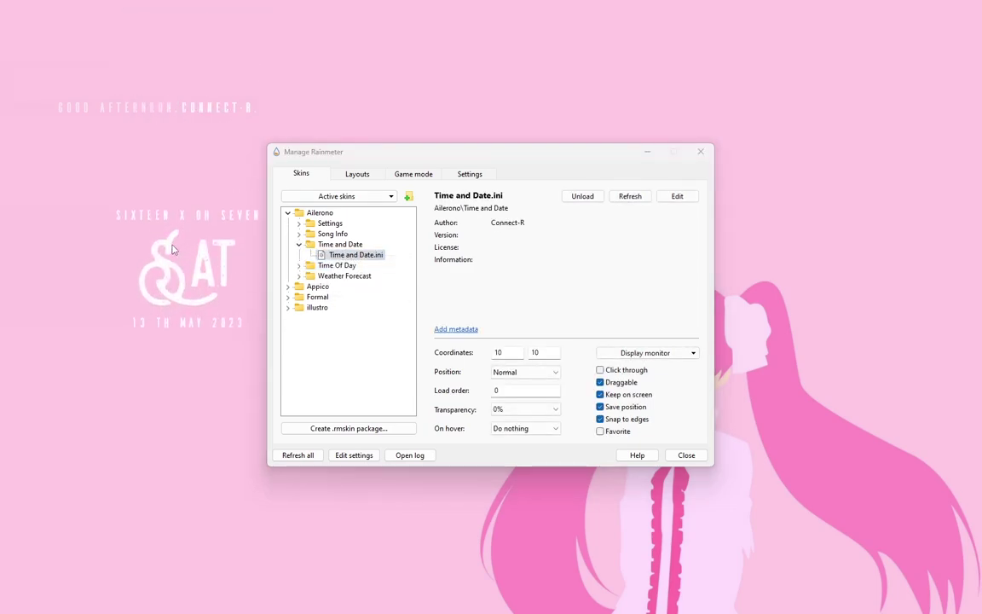
{"action": "left_click", "coordinate": [299, 245]}
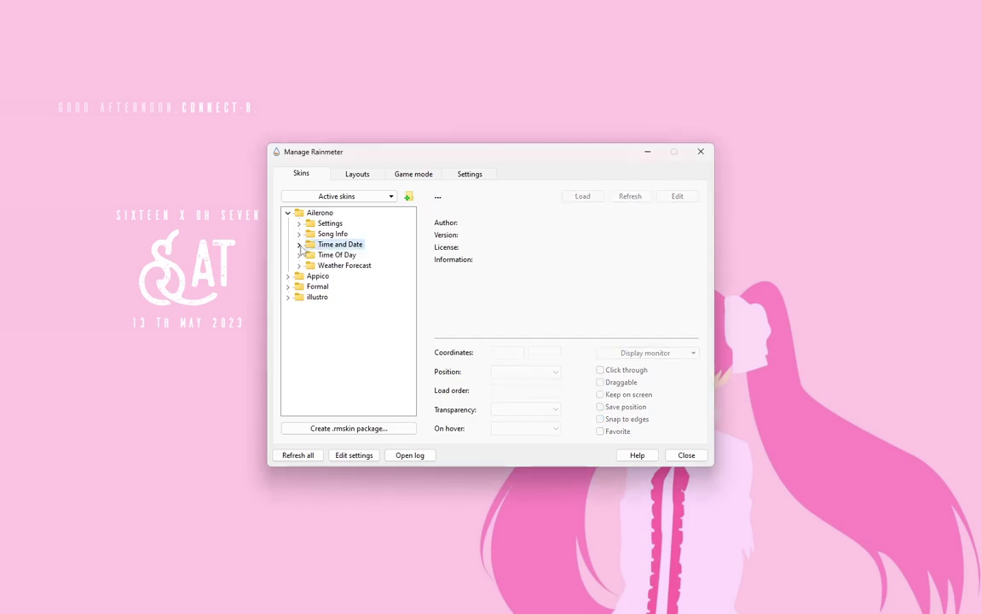
{"action": "left_click", "coordinate": [297, 224]}
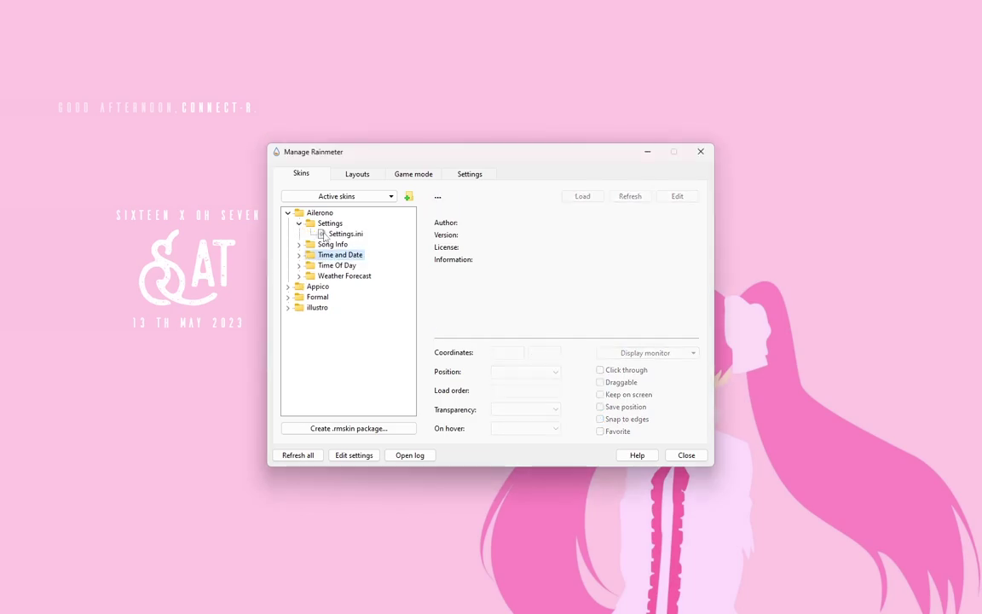
Set Ailerono's font colour to the wallpaper pink (254,137,195) using the RainRGB eyedropper.
{"action": "right_click", "coordinate": [324, 235]}
{"action": "left_click", "coordinate": [341, 241]}
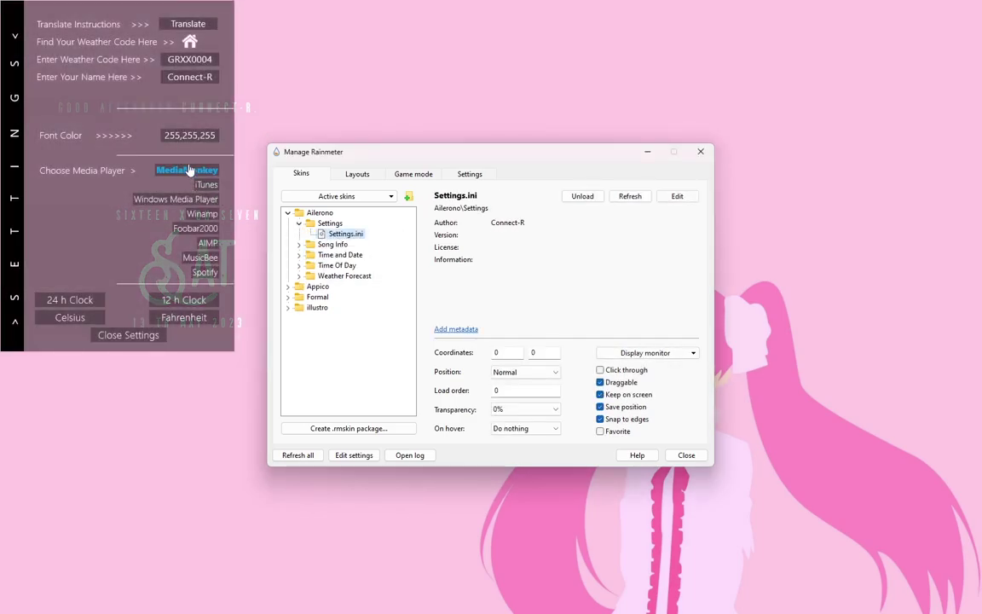
{"action": "left_click_drag", "start_coordinate": [123, 137], "coordinate": [145, 142]}
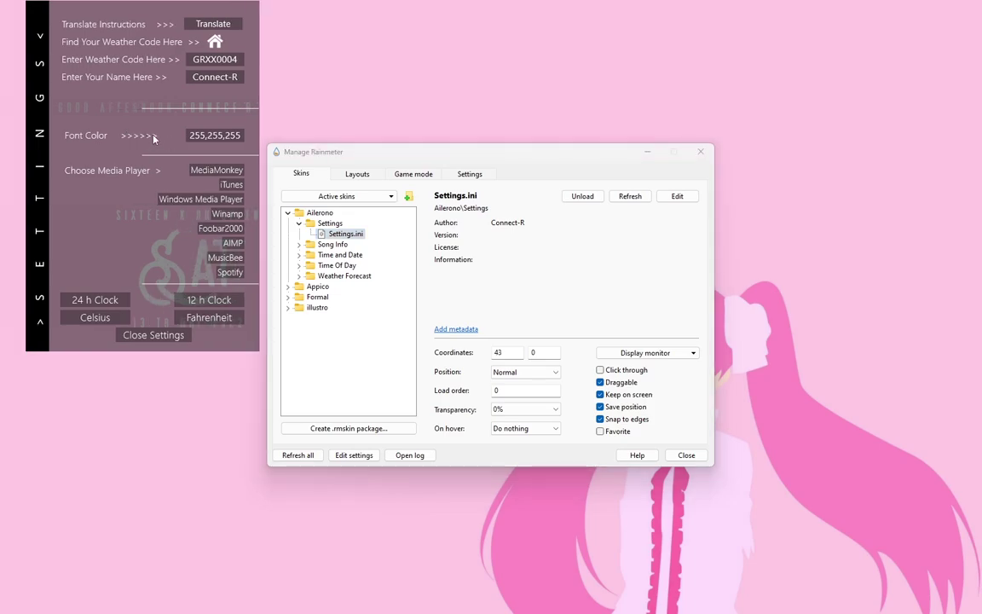
{"action": "left_click", "coordinate": [190, 136]}
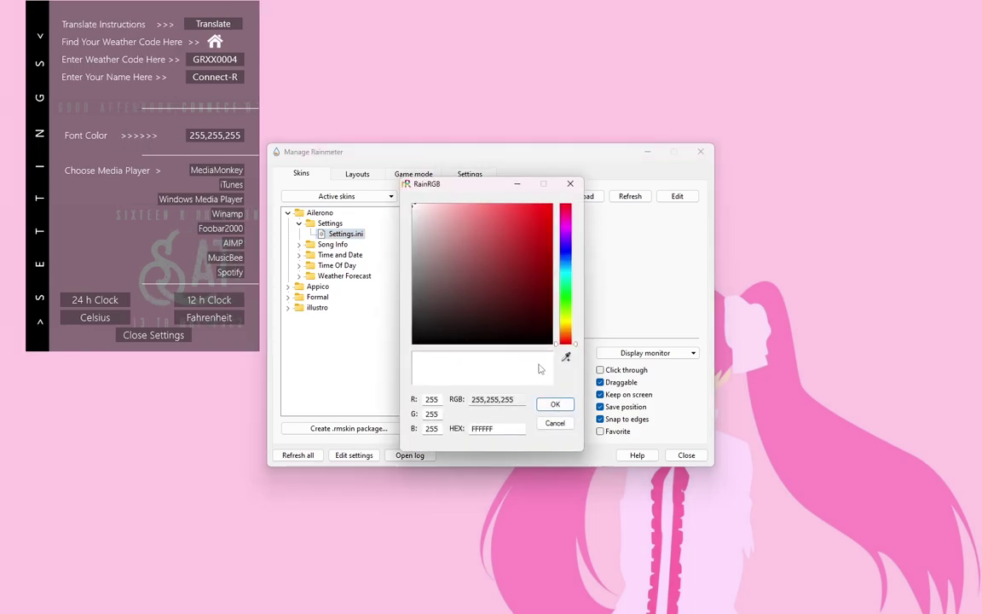
{"action": "left_click", "coordinate": [567, 358]}
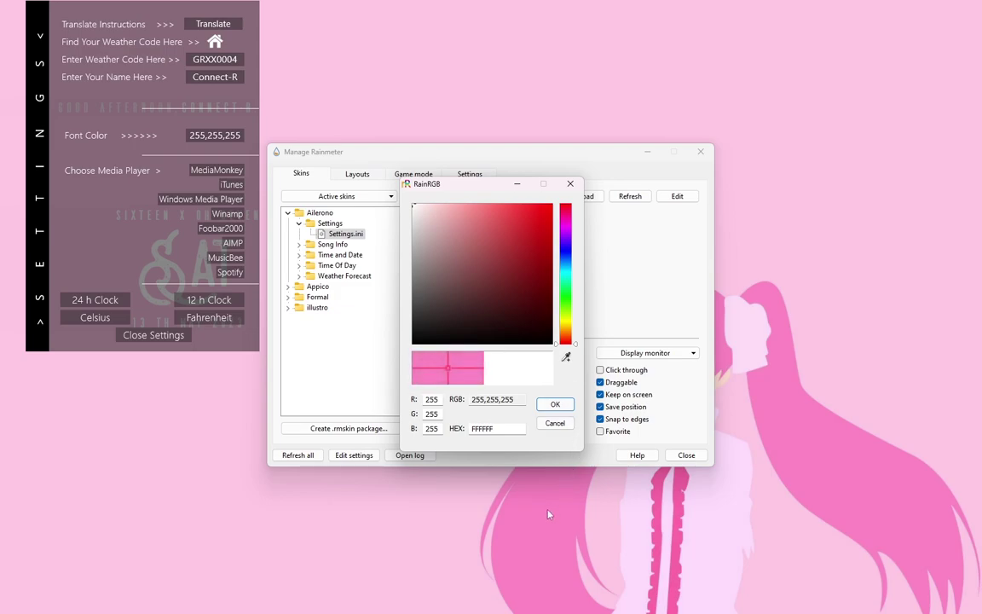
{"action": "left_click", "coordinate": [523, 522]}
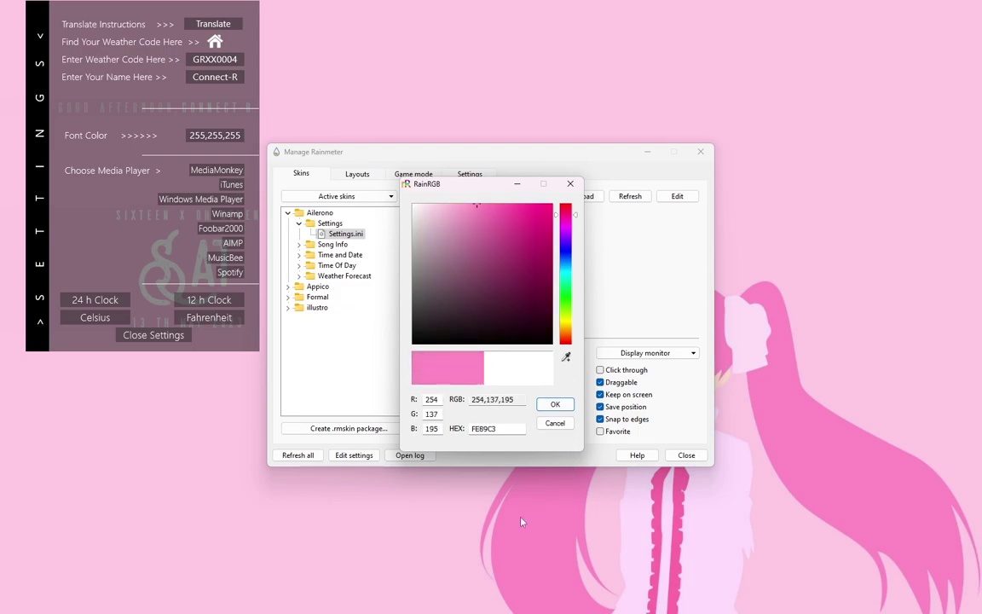
{"action": "left_click", "coordinate": [556, 406]}
{"action": "left_click", "coordinate": [167, 337]}
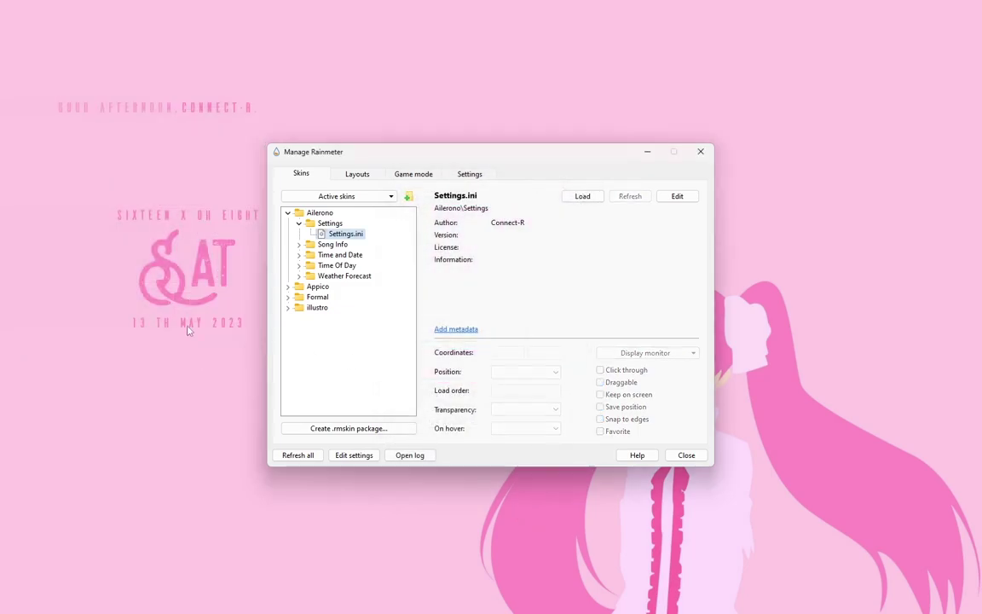
Reopen Ailerono Settings and change the greeting name to PC-TUTORIALS.
{"action": "right_click", "coordinate": [308, 234]}
{"action": "left_click", "coordinate": [321, 242]}
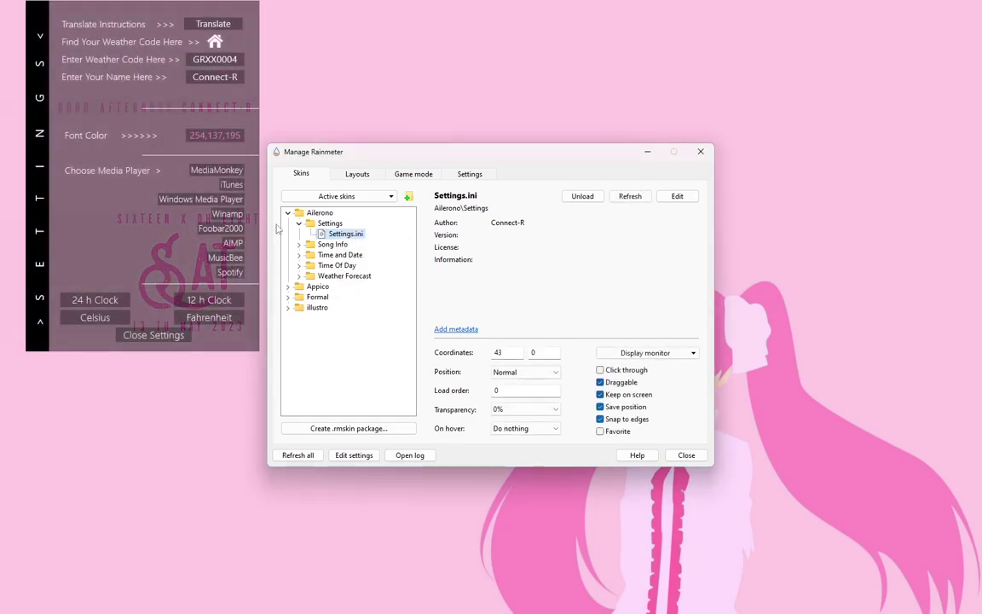
{"action": "left_click", "coordinate": [223, 77]}
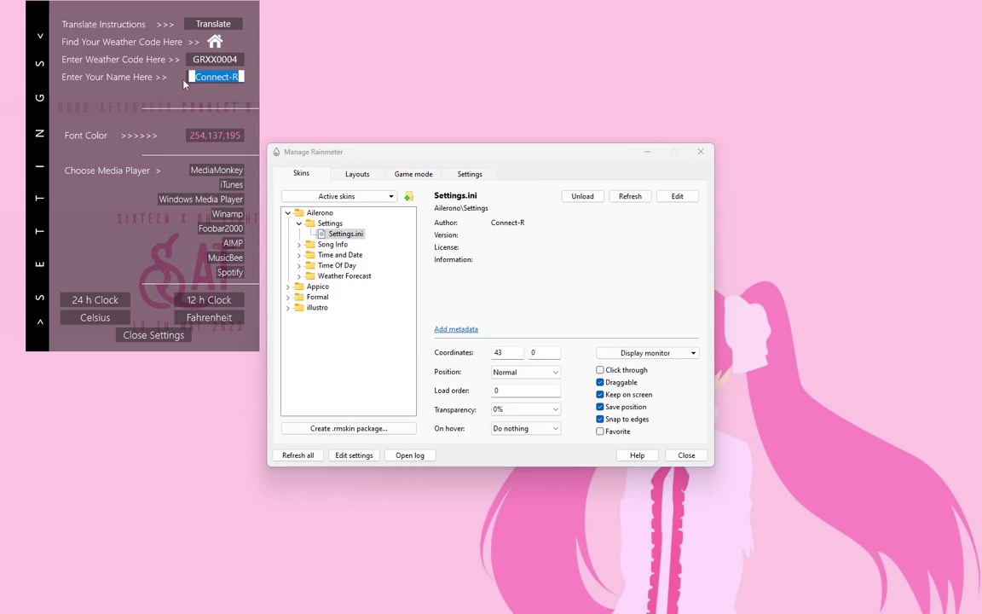
{"action": "type", "text": "P"}
{"action": "key", "text": "Return"}
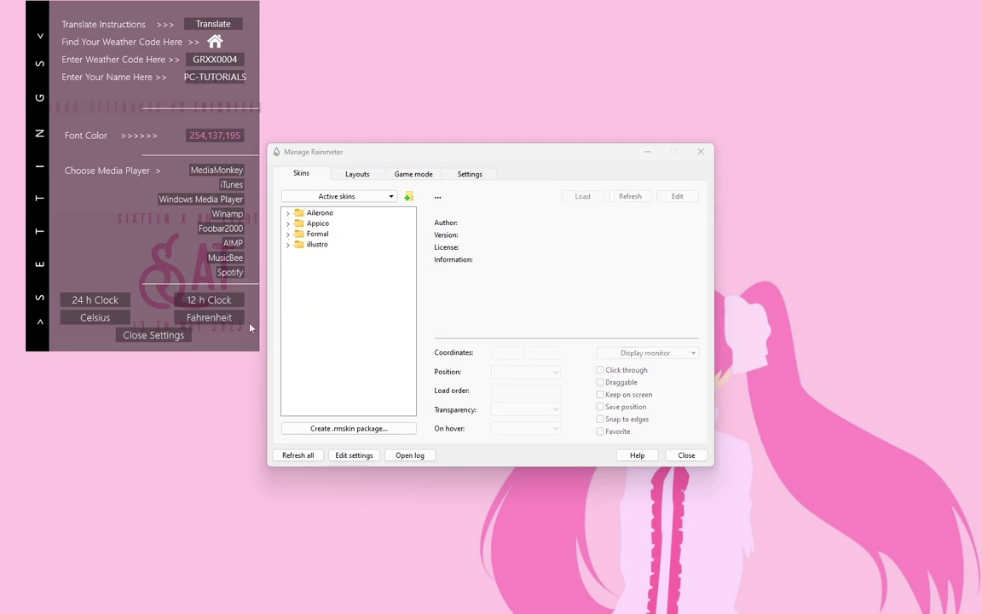
Close Ailerono Settings and place Appico's Visualizer (Inverted) along the bottom left.
{"action": "left_click", "coordinate": [158, 334]}
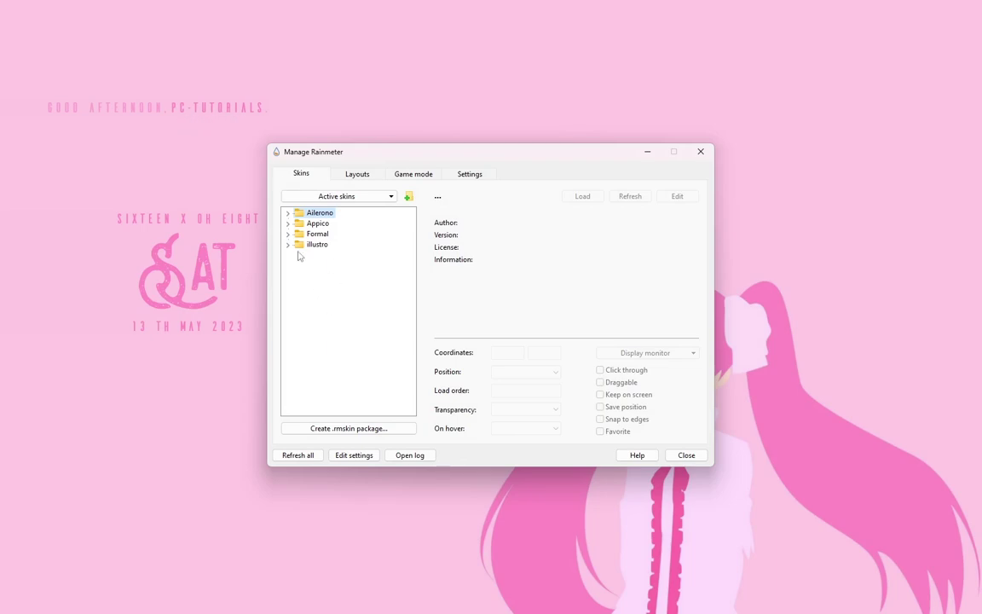
{"action": "left_click", "coordinate": [288, 223]}
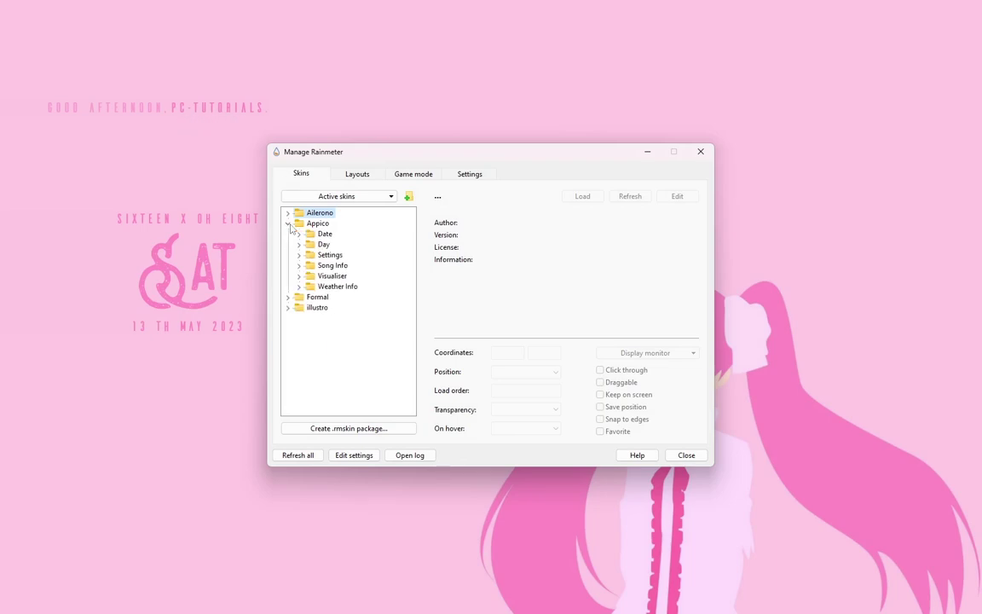
{"action": "left_click", "coordinate": [299, 276]}
{"action": "right_click", "coordinate": [338, 287]}
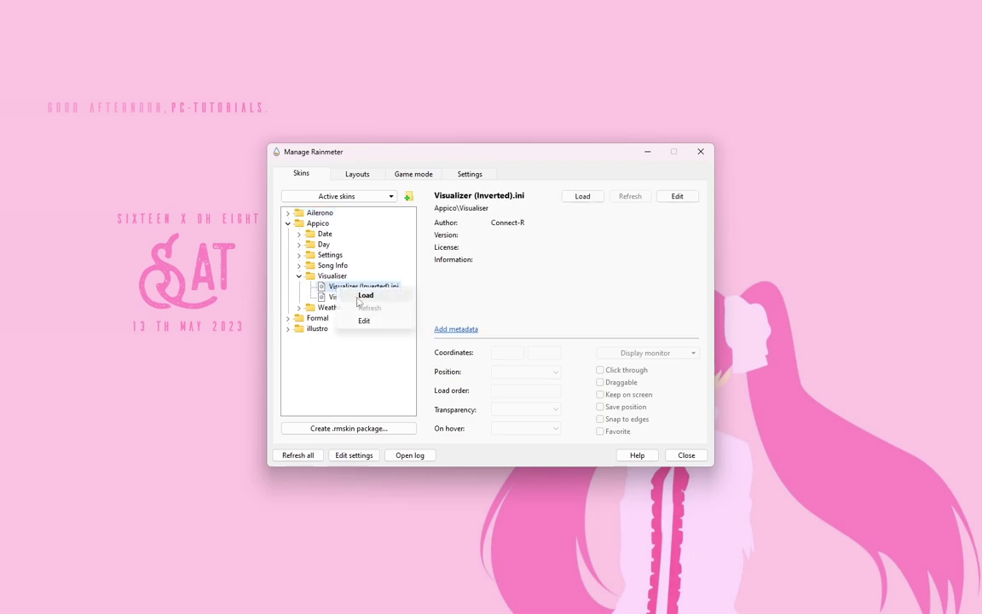
{"action": "left_click", "coordinate": [362, 294]}
{"action": "left_click_drag", "start_coordinate": [168, 15], "coordinate": [132, 478]}
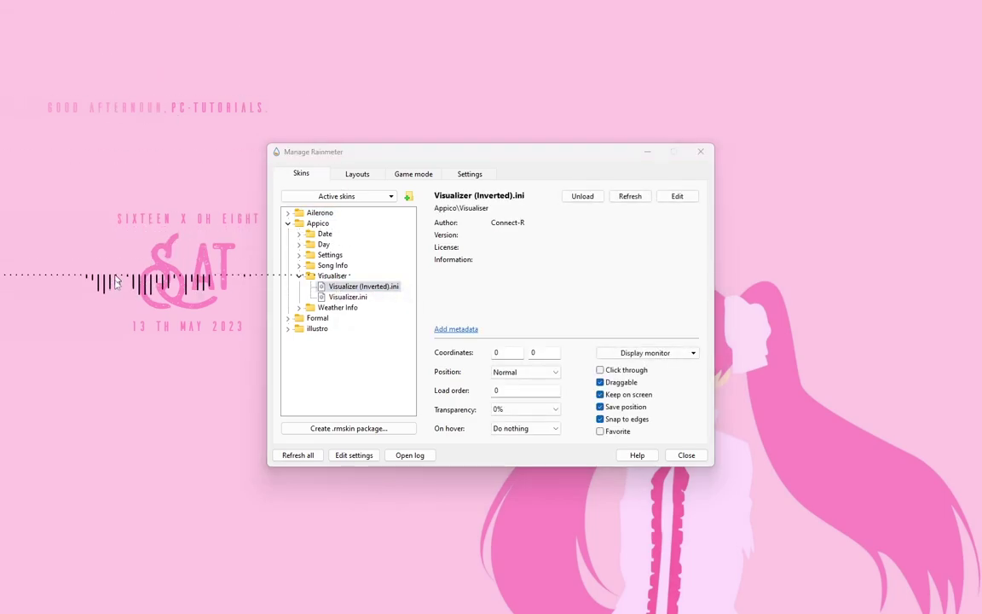
{"action": "left_click", "coordinate": [298, 277]}
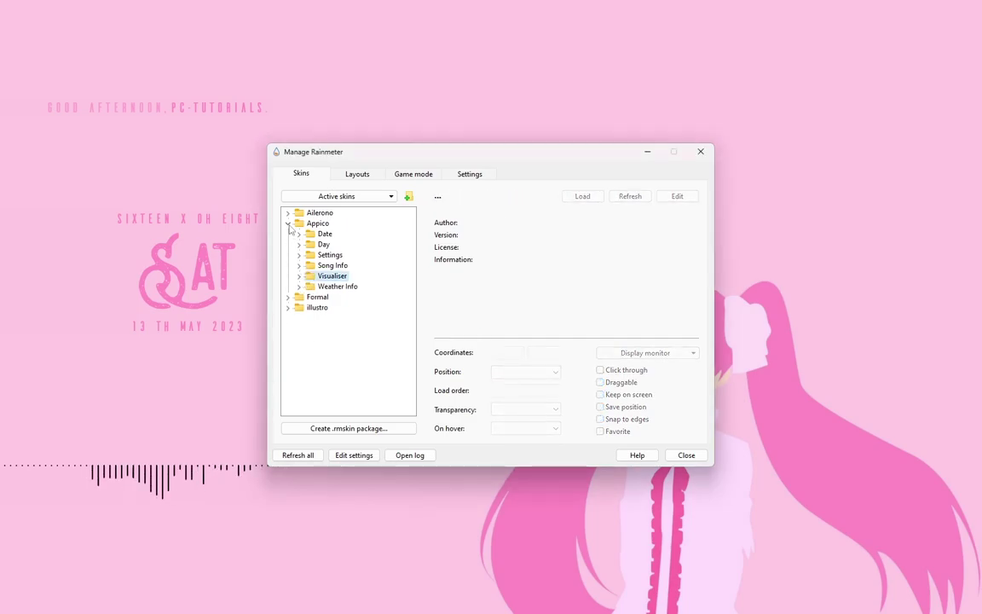
{"action": "left_click", "coordinate": [288, 225]}
{"action": "left_click", "coordinate": [288, 235]}
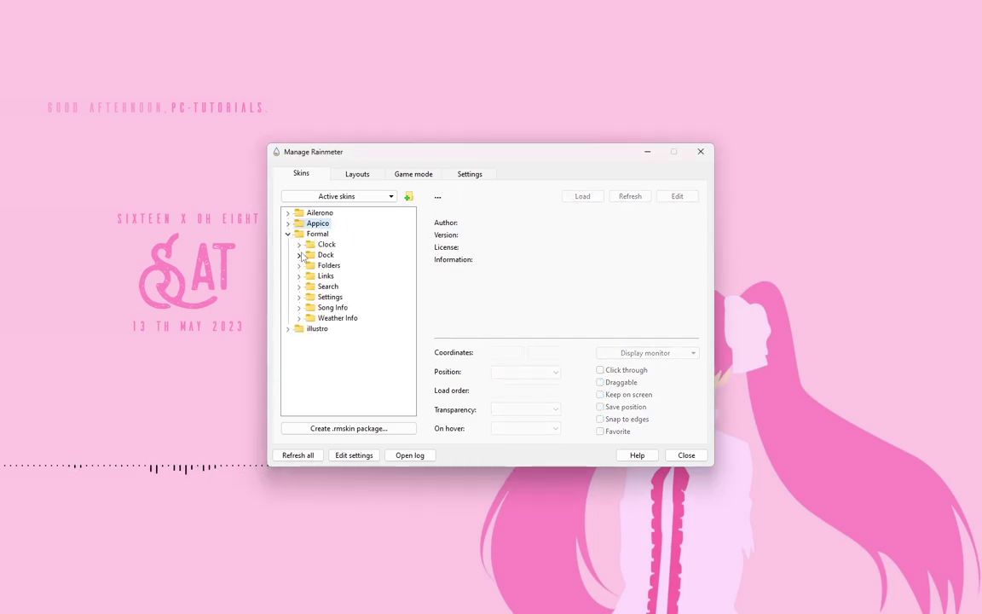
Load Formal's big clock, lowered slightly, and its app icon dock.
{"action": "left_click", "coordinate": [299, 244]}
{"action": "right_click", "coordinate": [345, 255]}
{"action": "left_click", "coordinate": [359, 263]}
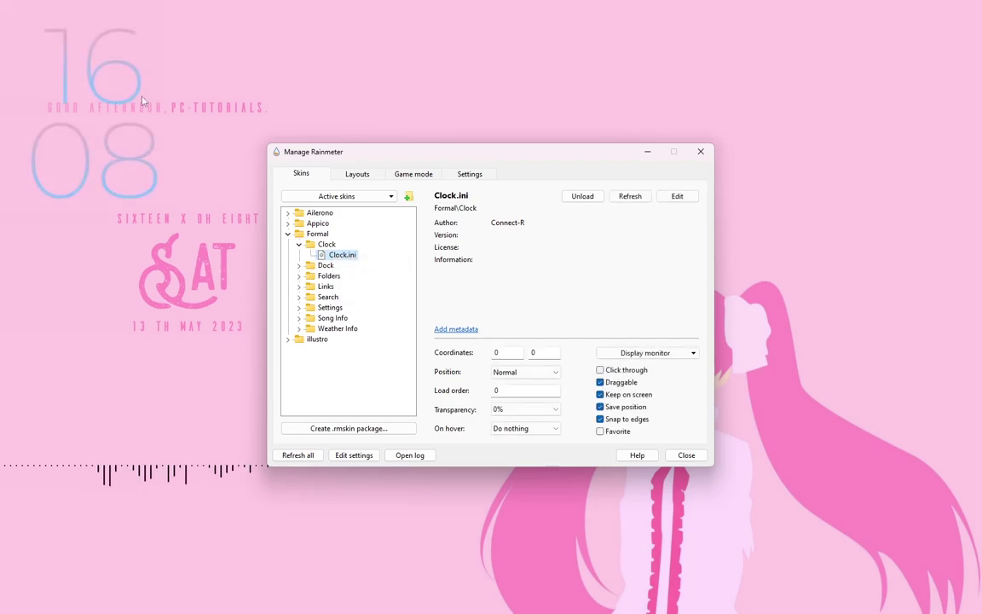
{"action": "left_click_drag", "start_coordinate": [143, 100], "coordinate": [101, 138]}
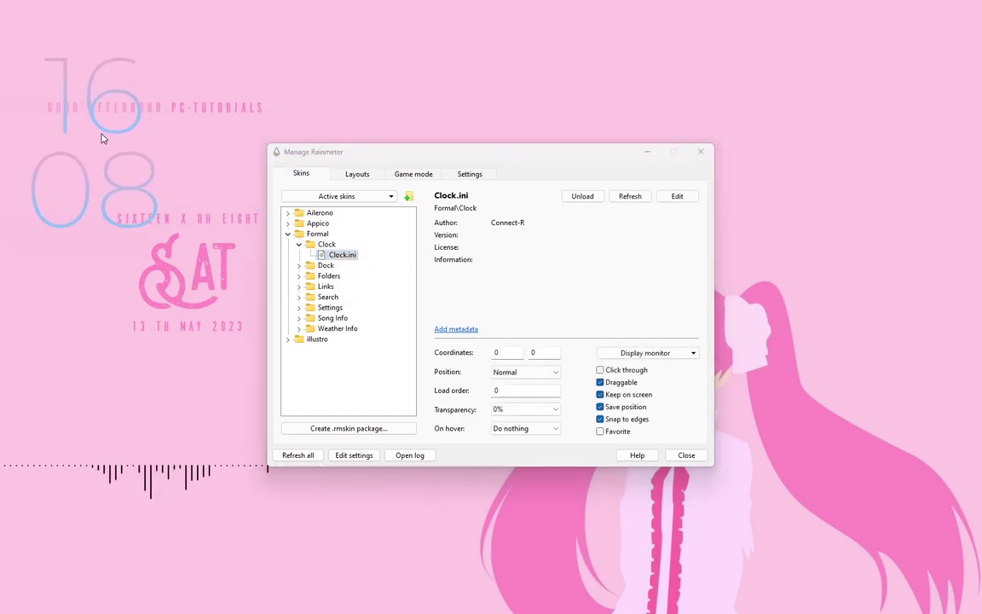
{"action": "left_click", "coordinate": [298, 245]}
{"action": "left_click", "coordinate": [337, 266]}
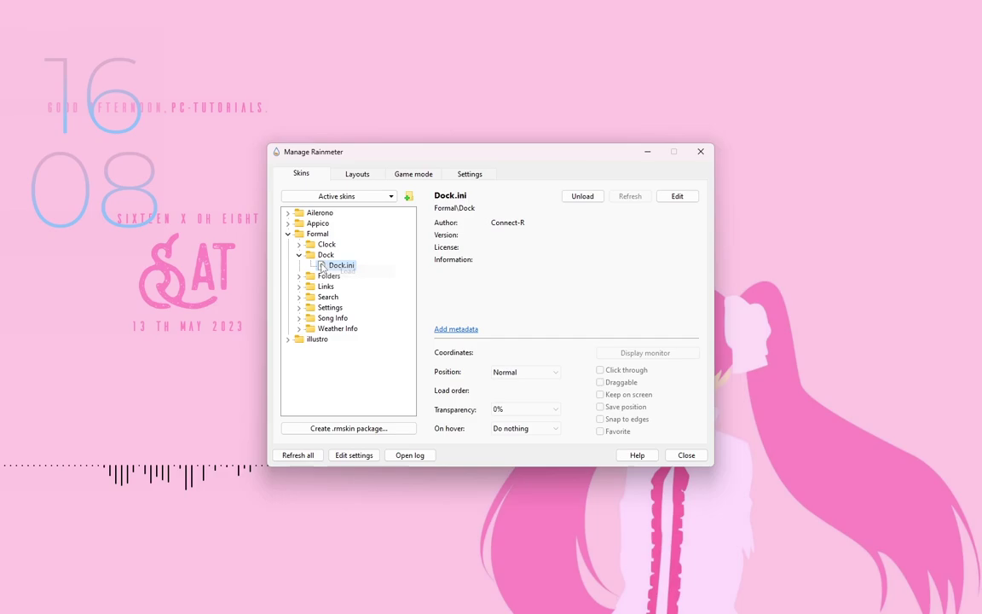
{"action": "left_click", "coordinate": [299, 255]}
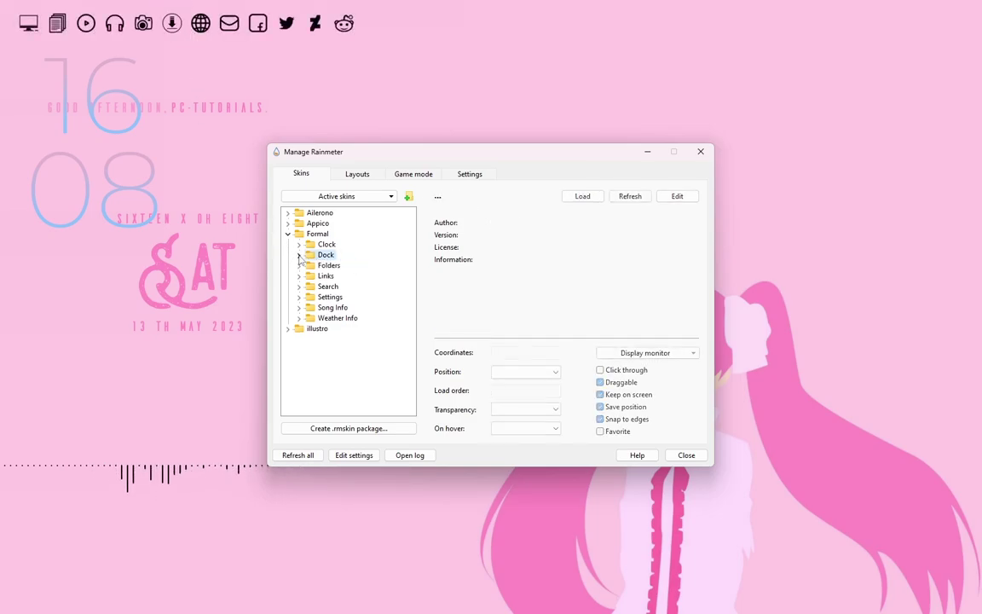
Load Formal's search bar and move it to the top centre.
{"action": "left_click", "coordinate": [299, 287]}
{"action": "right_click", "coordinate": [339, 297]}
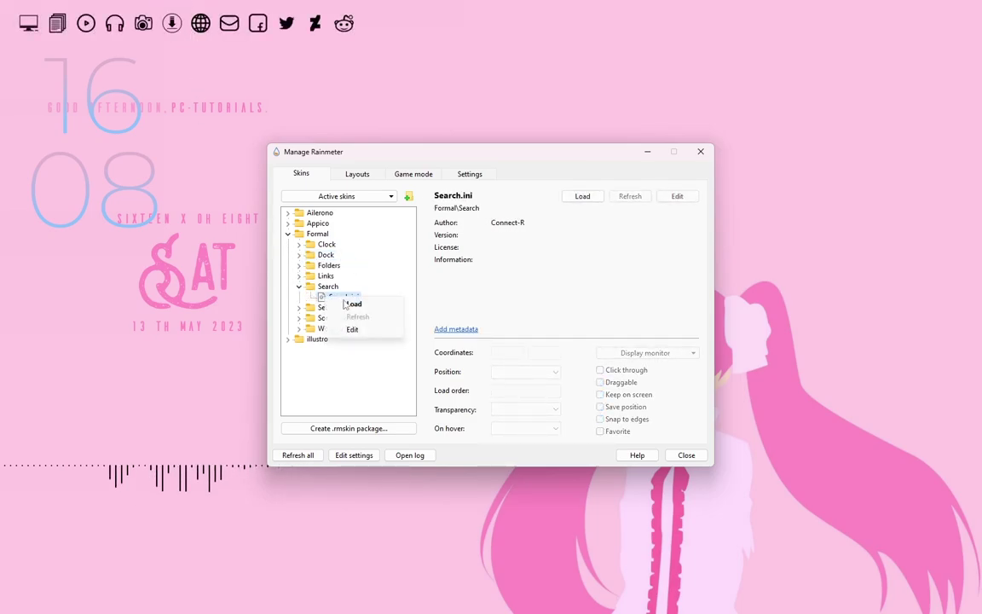
{"action": "left_click", "coordinate": [351, 303]}
{"action": "left_click_drag", "start_coordinate": [94, 31], "coordinate": [512, 107]}
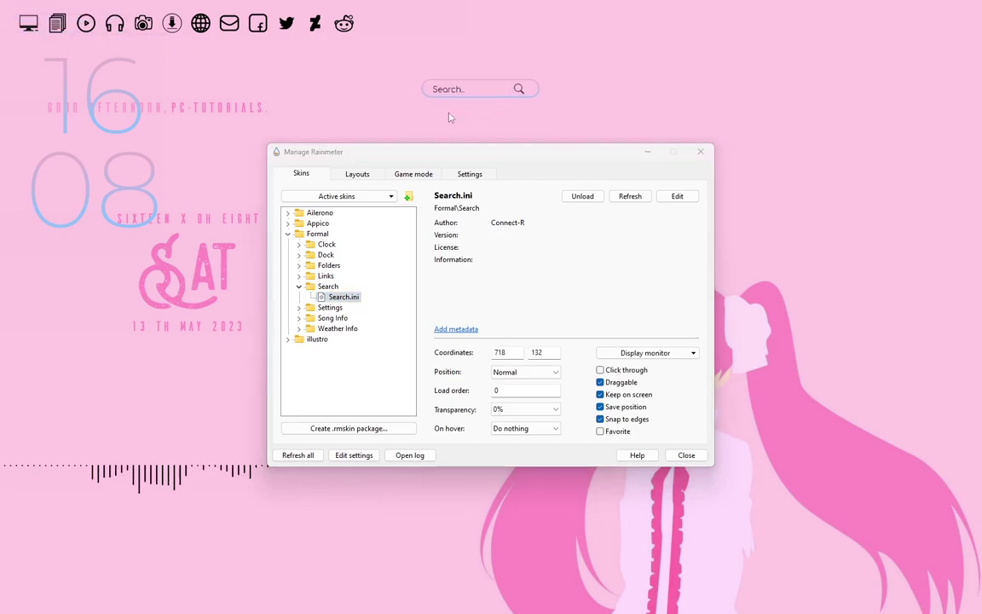
{"action": "left_click", "coordinate": [298, 287]}
Set Formal's Color 3 to the wallpaper pink (255,138,196) and close its settings.
{"action": "right_click", "coordinate": [343, 307]}
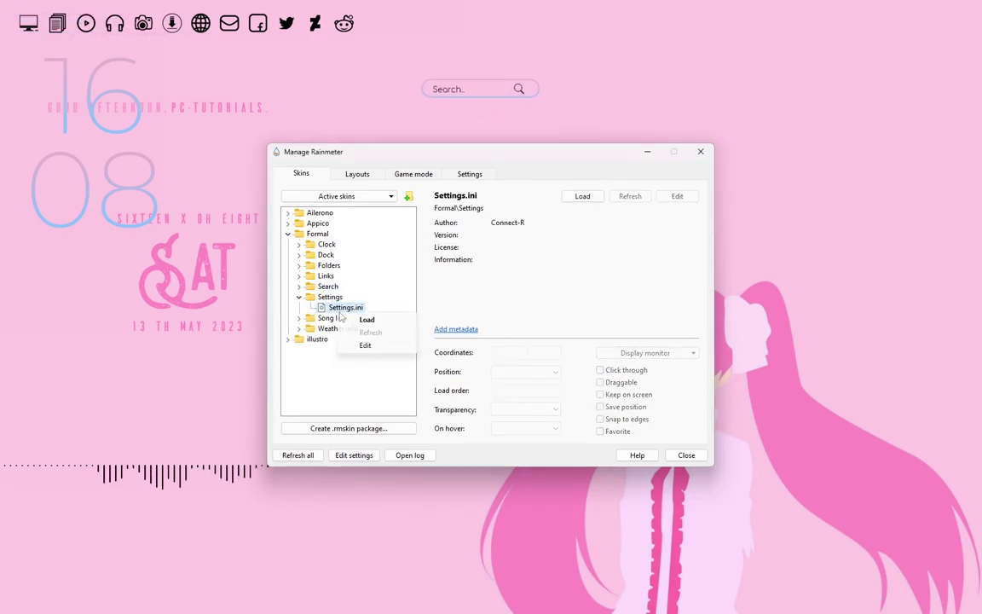
{"action": "left_click", "coordinate": [364, 319]}
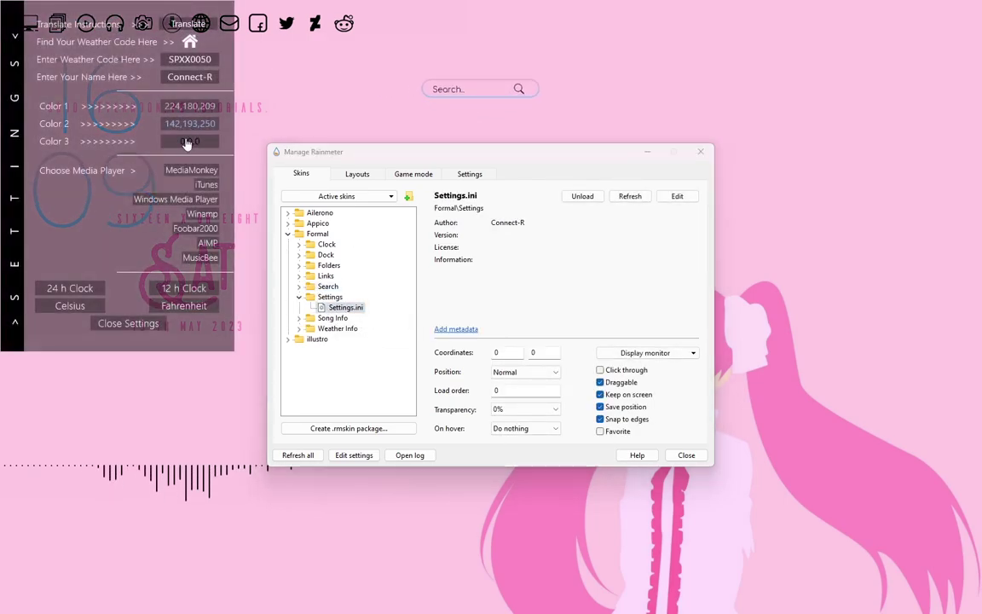
{"action": "left_click", "coordinate": [189, 141]}
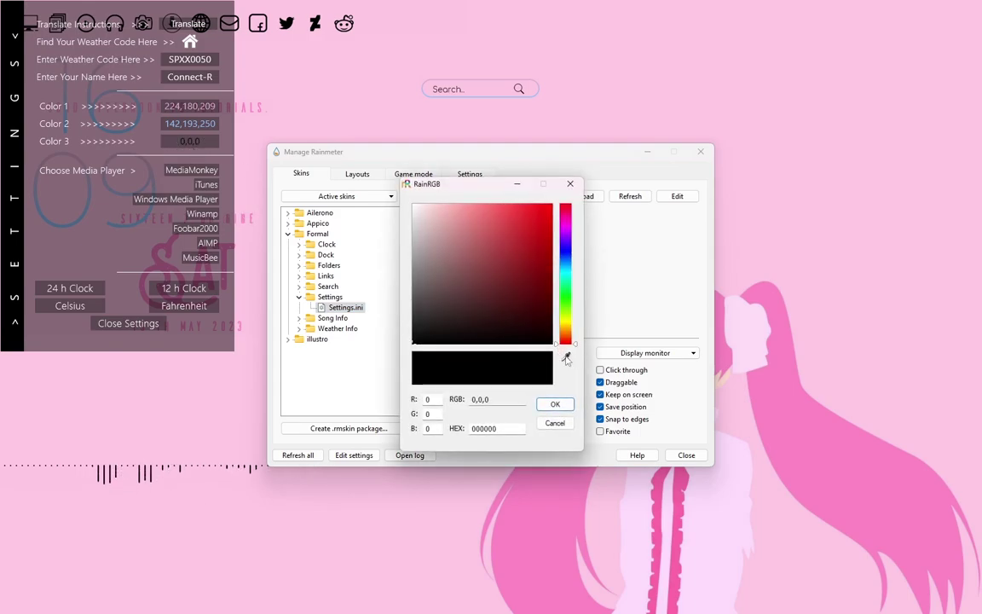
{"action": "left_click", "coordinate": [566, 358]}
{"action": "left_click", "coordinate": [488, 468]}
{"action": "left_click", "coordinate": [554, 404]}
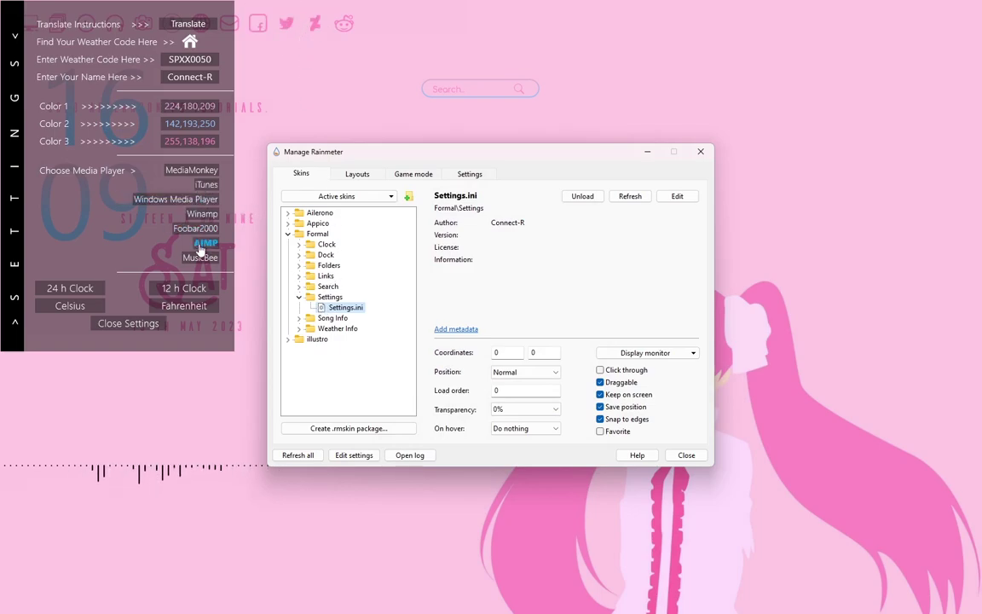
{"action": "left_click", "coordinate": [196, 191]}
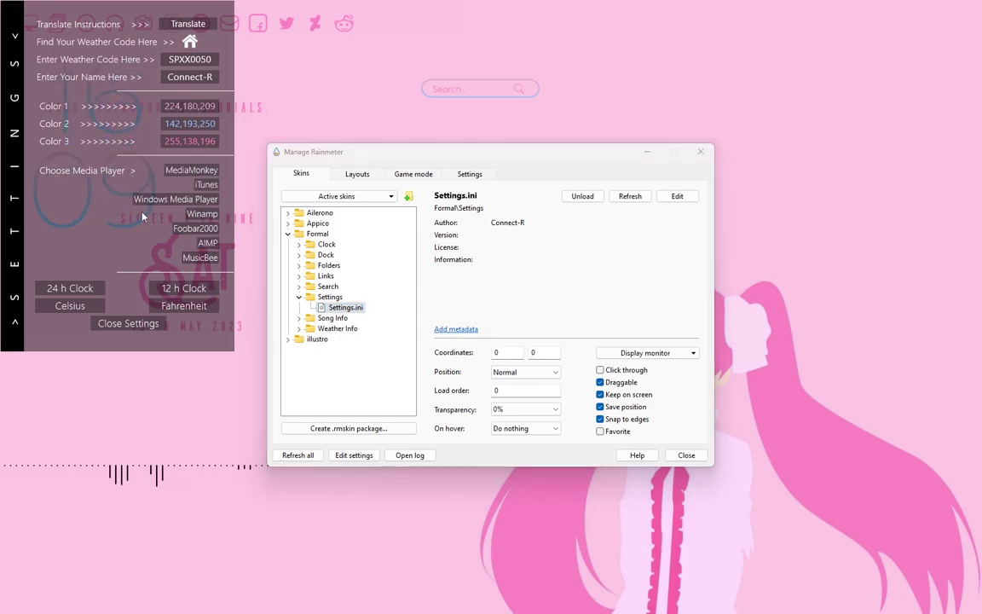
{"action": "left_click", "coordinate": [123, 325]}
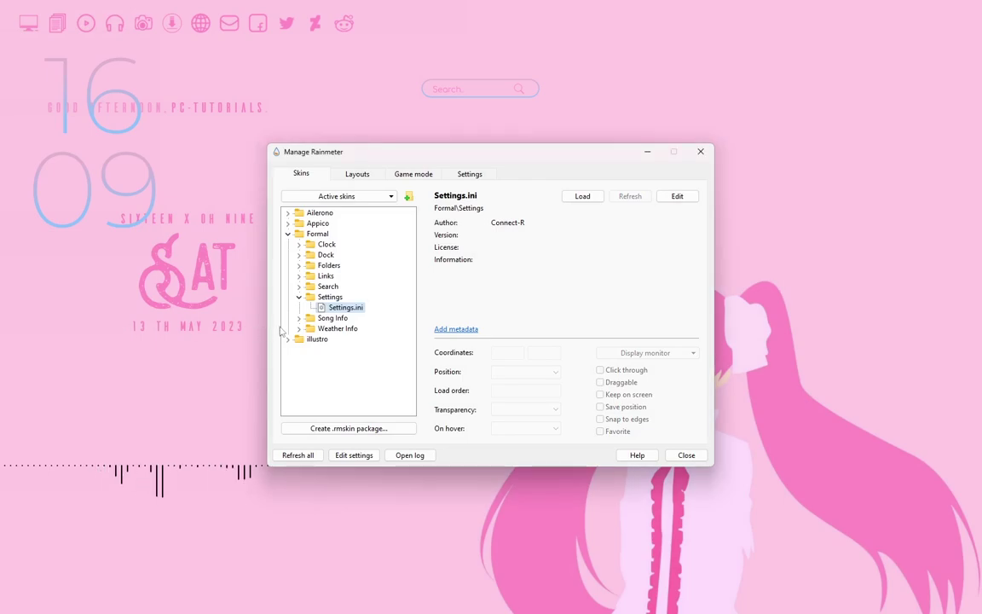
Close the Manage Rainmeter window and move the SAT date widget to mid-desktop.
{"action": "left_click", "coordinate": [288, 235]}
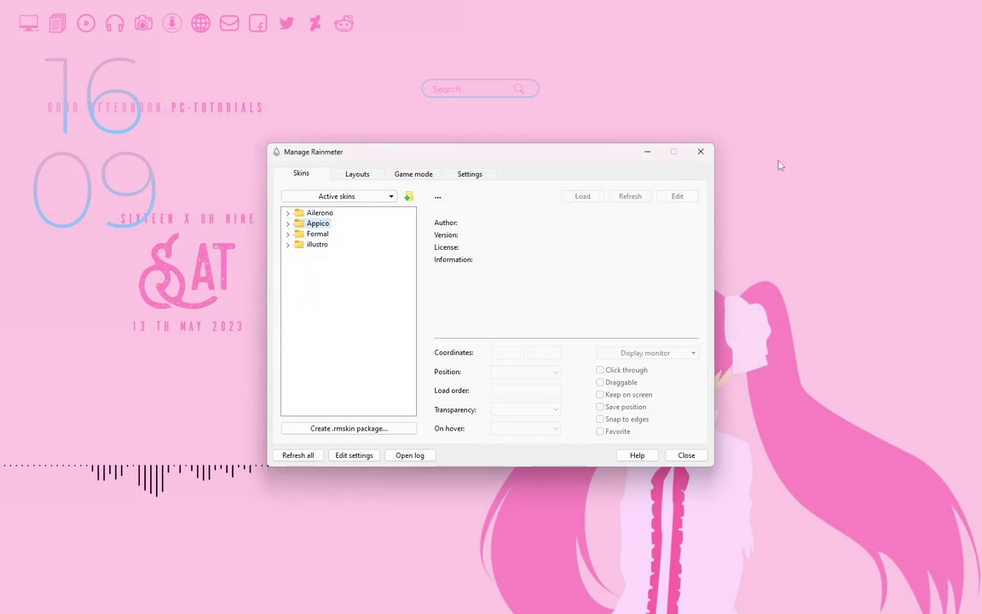
{"action": "left_click", "coordinate": [701, 151]}
{"action": "left_click_drag", "start_coordinate": [176, 267], "coordinate": [435, 259]}
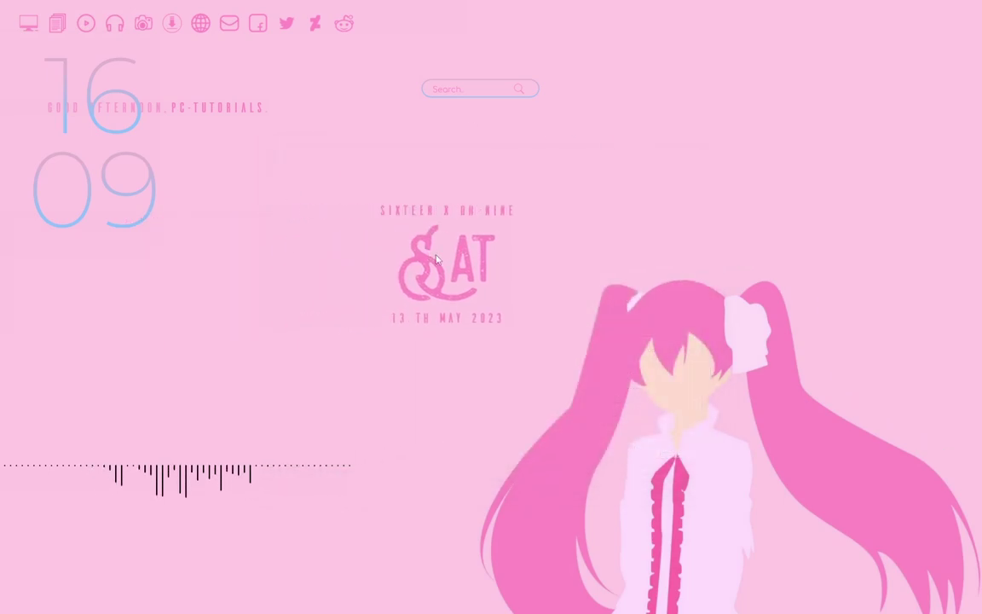
{"action": "right_click", "coordinate": [443, 260]}
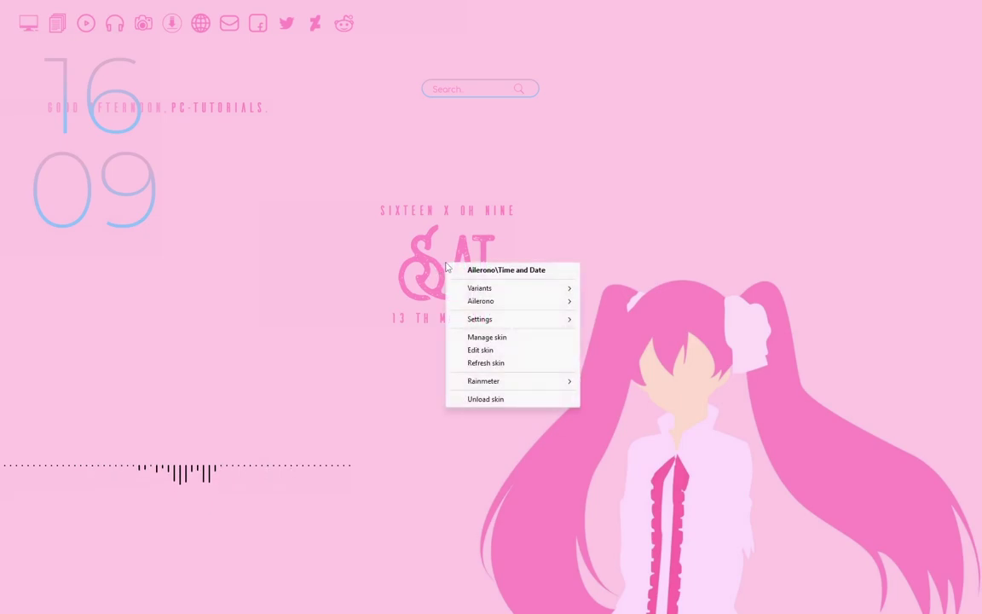
Delete the [MeasureHours] through [MeasureMonth] blocks from the Time and Date skin.
{"action": "left_click", "coordinate": [474, 351]}
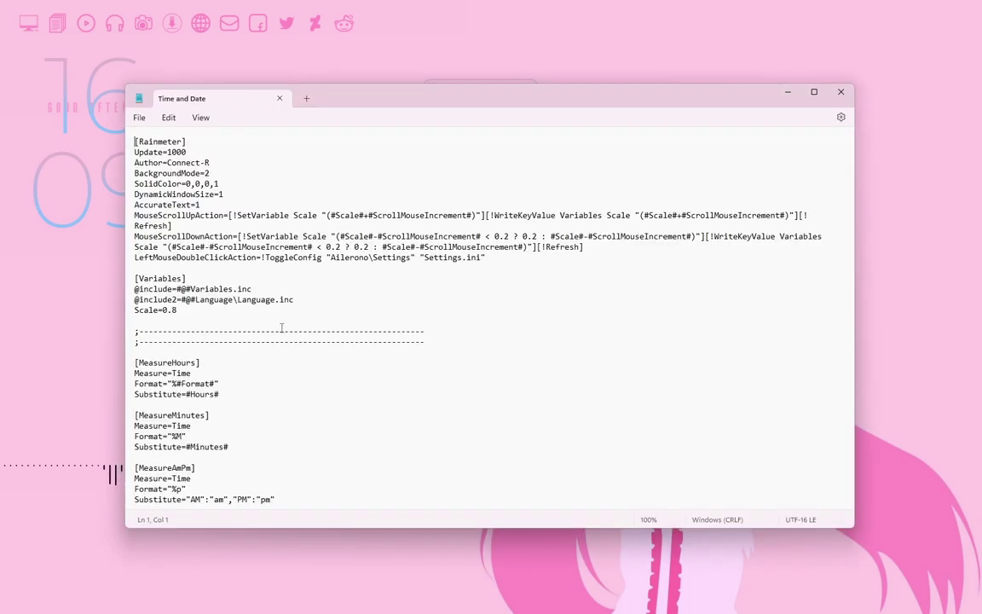
{"action": "scroll", "coordinate": [281, 329], "scroll_direction": "down", "scroll_amount": 1}
{"action": "left_click_drag", "start_coordinate": [136, 331], "coordinate": [207, 285]}
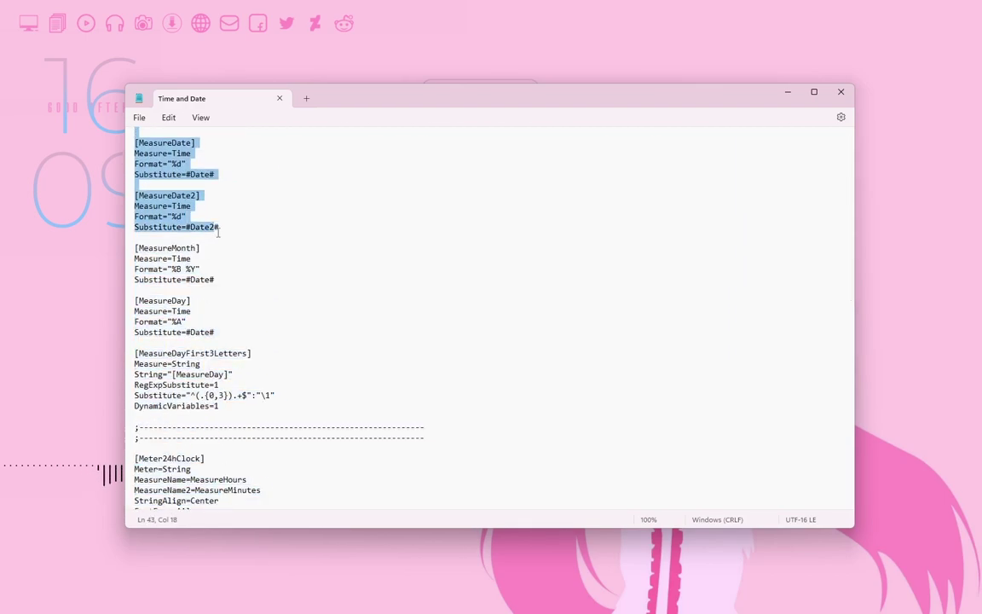
{"action": "left_click_drag", "start_coordinate": [208, 286], "coordinate": [226, 282]}
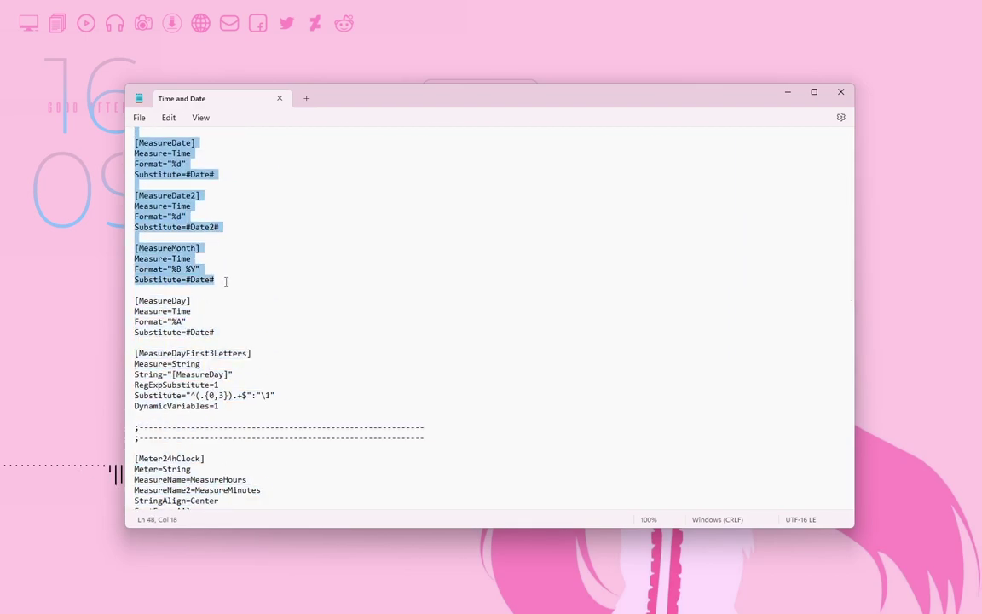
{"action": "key", "text": "Delete"}
Delete the [Meter24hClock] clock meter sections, then save and close Notepad.
{"action": "mouse_move", "coordinate": [135, 304]}
{"action": "left_mouse_down"}
{"action": "mouse_move", "coordinate": [239, 225]}
{"action": "mouse_move", "coordinate": [246, 202]}
{"action": "mouse_move", "coordinate": [422, 231]}
{"action": "left_mouse_up"}
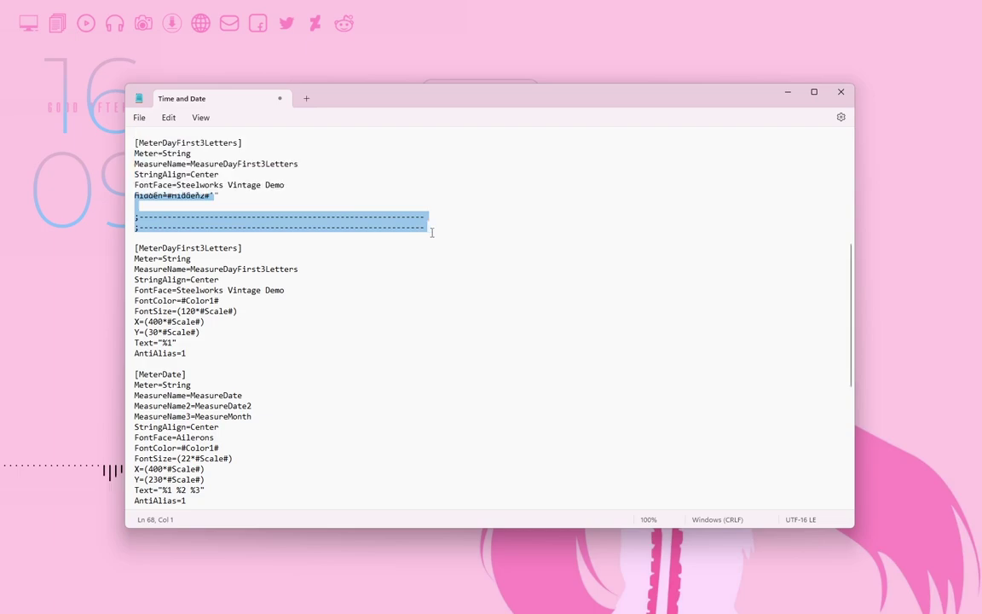
{"action": "key", "text": "Delete"}
{"action": "left_click", "coordinate": [139, 116]}
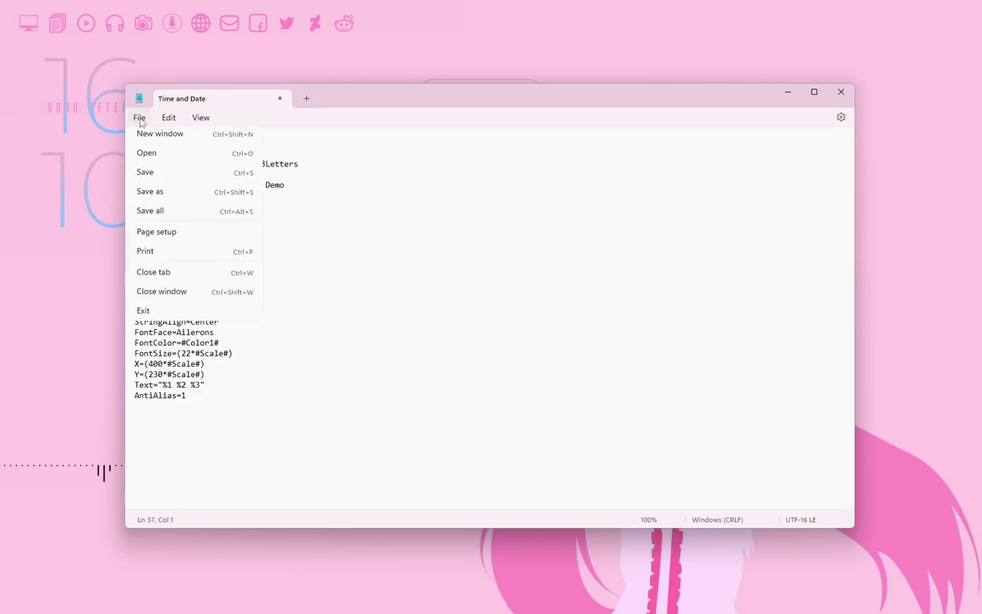
{"action": "left_click", "coordinate": [142, 195]}
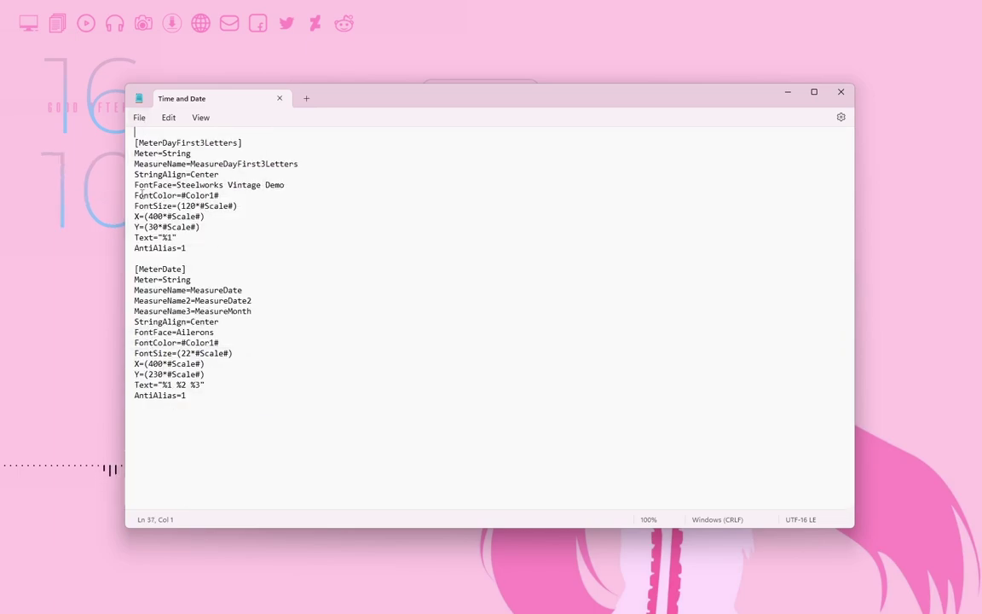
{"action": "left_click", "coordinate": [841, 91]}
{"action": "right_click", "coordinate": [444, 273]}
Refresh the day widget, then delete the [MeterDate] section from its skin file.
{"action": "left_click", "coordinate": [491, 372]}
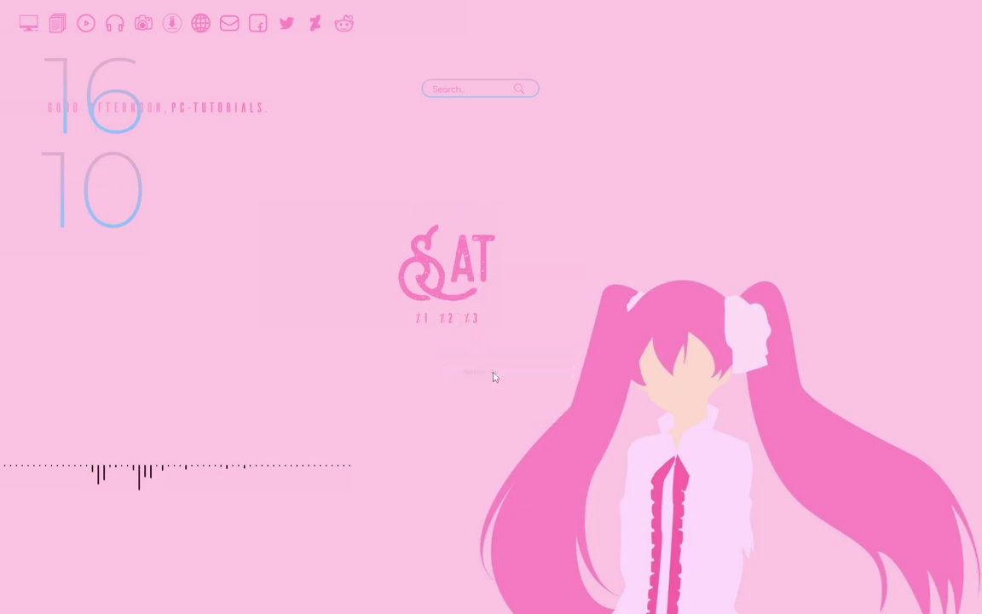
{"action": "right_click", "coordinate": [408, 254]}
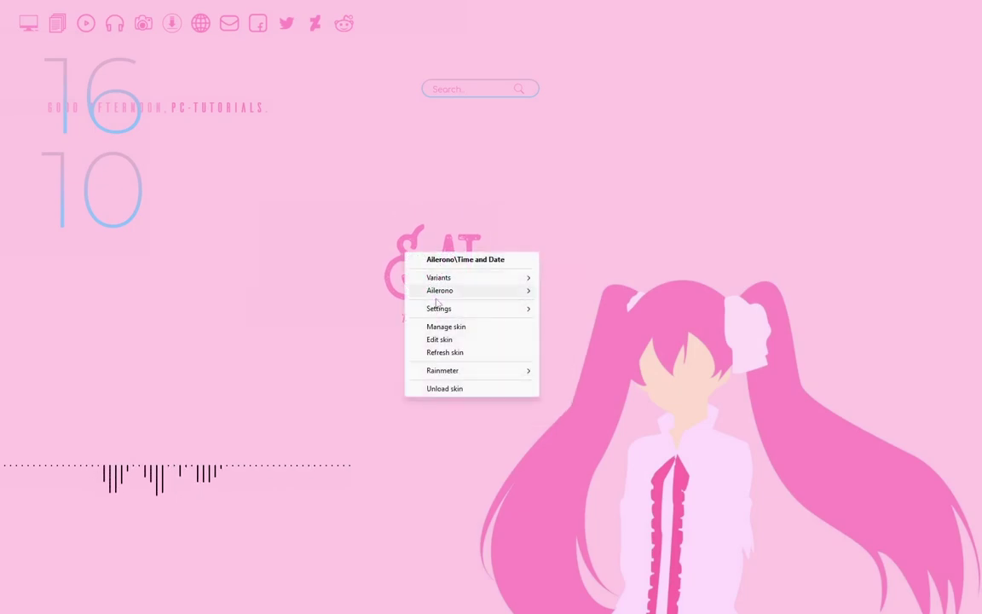
{"action": "left_click", "coordinate": [435, 339]}
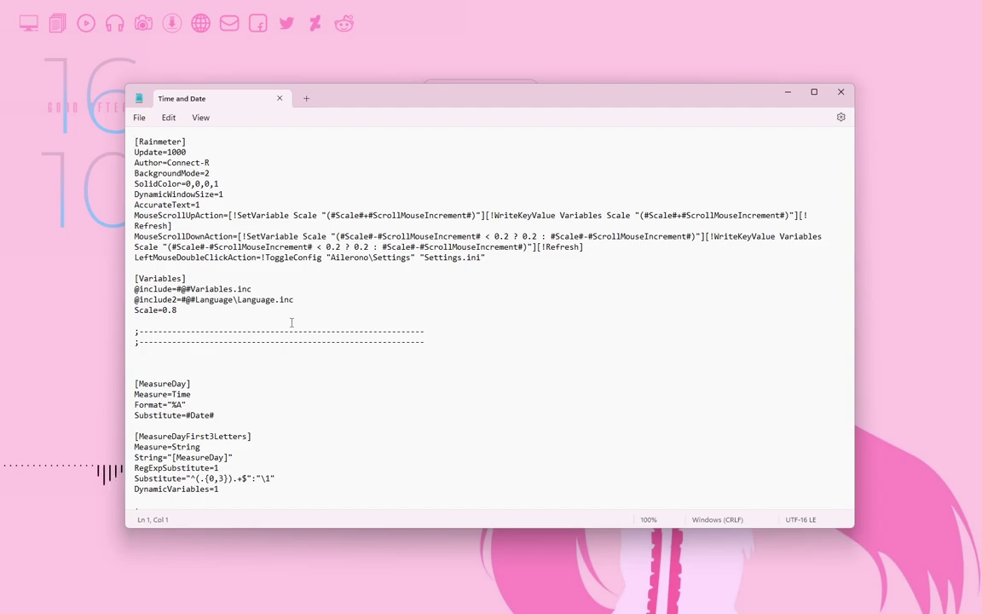
{"action": "left_click_drag", "start_coordinate": [135, 435], "coordinate": [247, 503]}
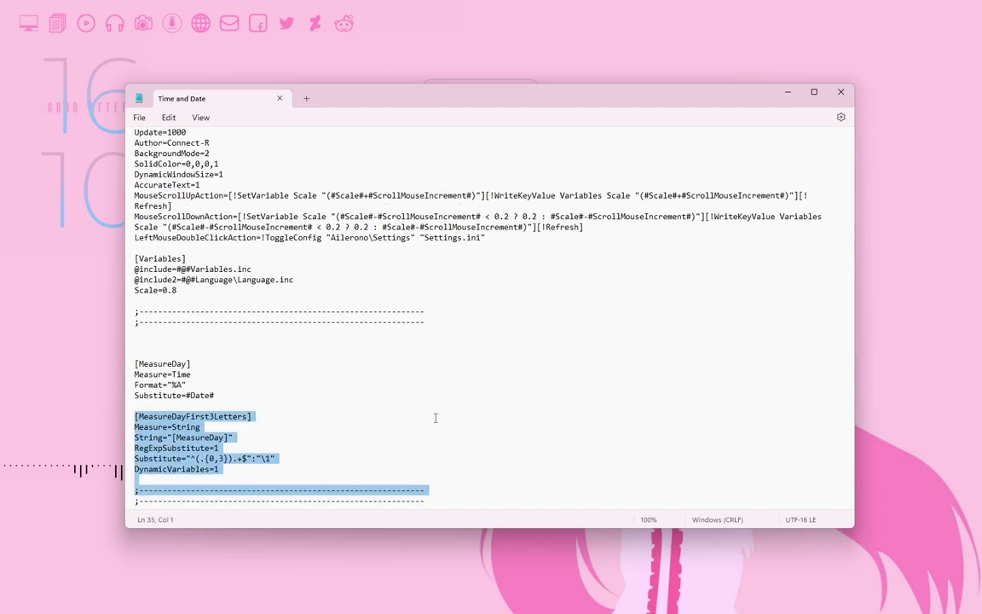
{"action": "scroll", "coordinate": [435, 418], "scroll_direction": "down", "scroll_amount": 4}
{"action": "scroll", "coordinate": [435, 418], "scroll_direction": "down", "scroll_amount": 5}
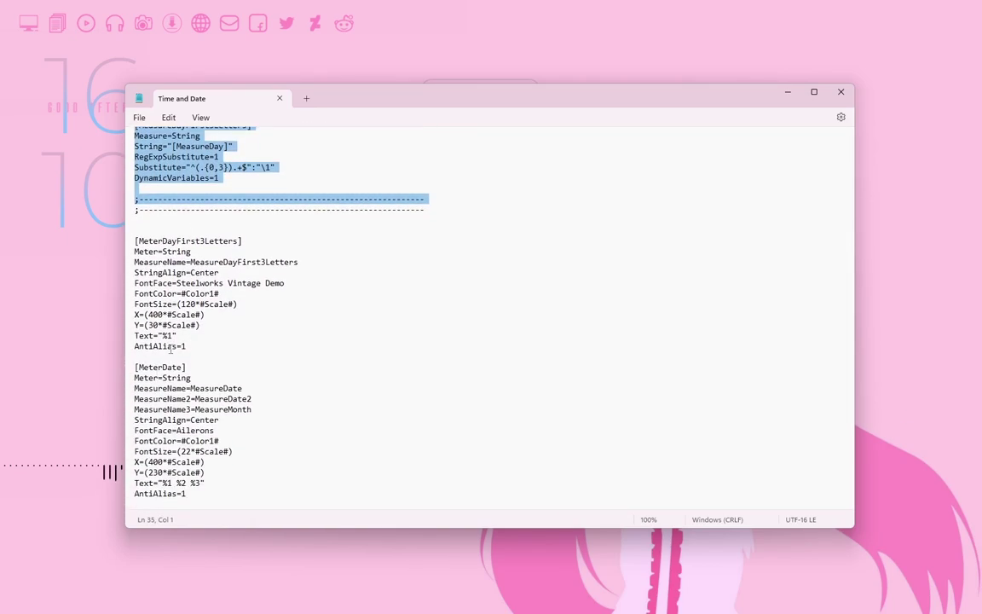
{"action": "left_click_drag", "start_coordinate": [135, 367], "coordinate": [205, 495]}
{"action": "key", "text": "Delete"}
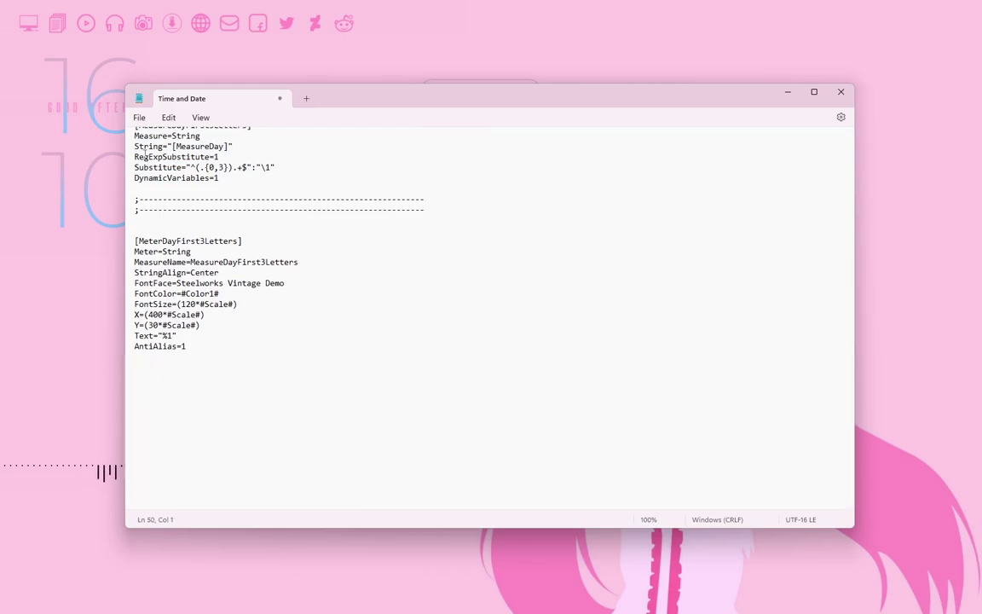
{"action": "left_click", "coordinate": [139, 118]}
Save the skin file, close Notepad and refresh the widget so it shows only SAT.
{"action": "left_click", "coordinate": [147, 178]}
{"action": "left_click", "coordinate": [841, 91]}
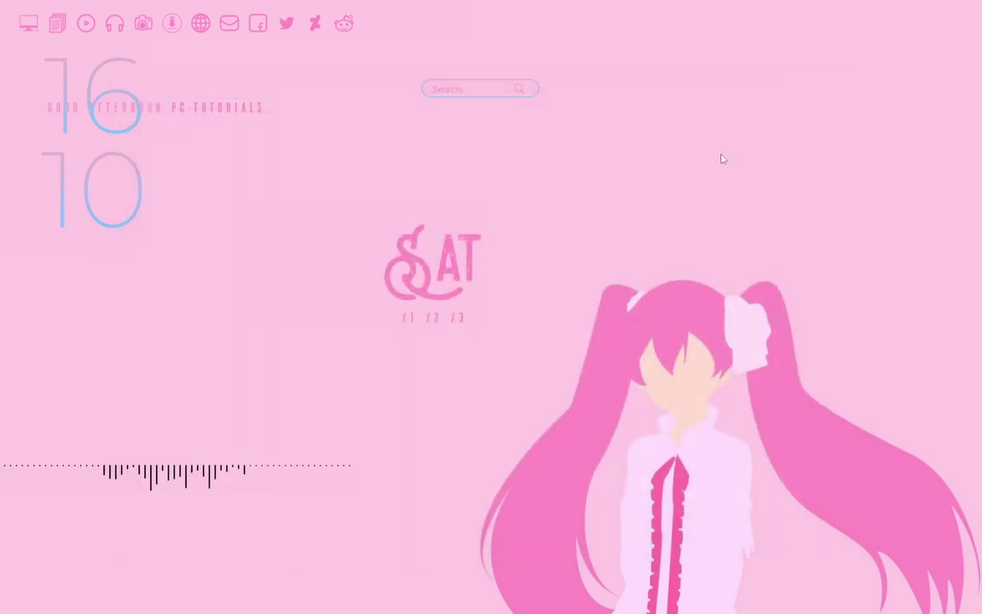
{"action": "right_click", "coordinate": [426, 275]}
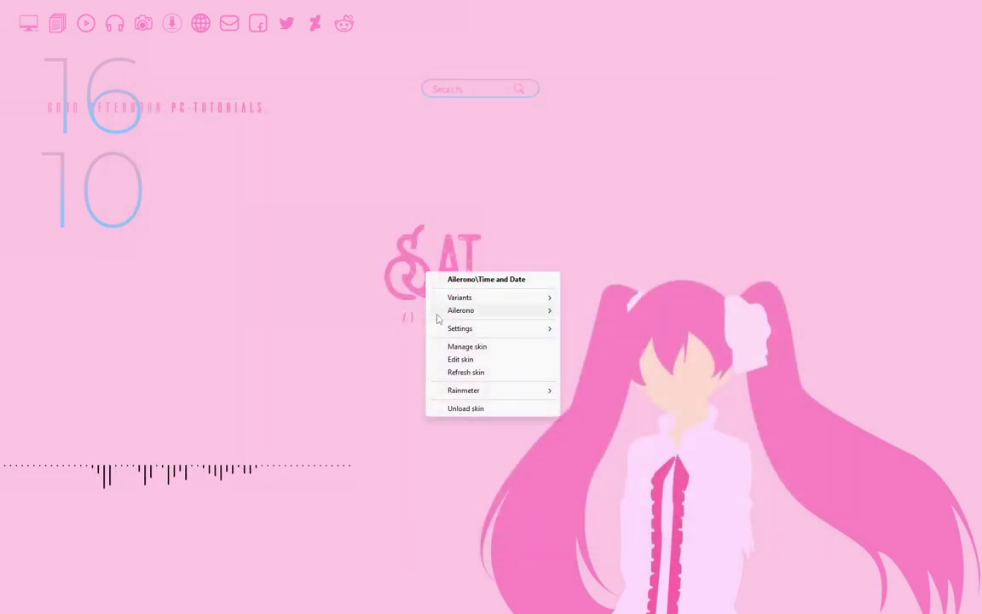
{"action": "left_click", "coordinate": [451, 372]}
Group SAT, clock, search bar, greeting and visualizer together on the left side.
{"action": "left_click_drag", "start_coordinate": [428, 272], "coordinate": [253, 306]}
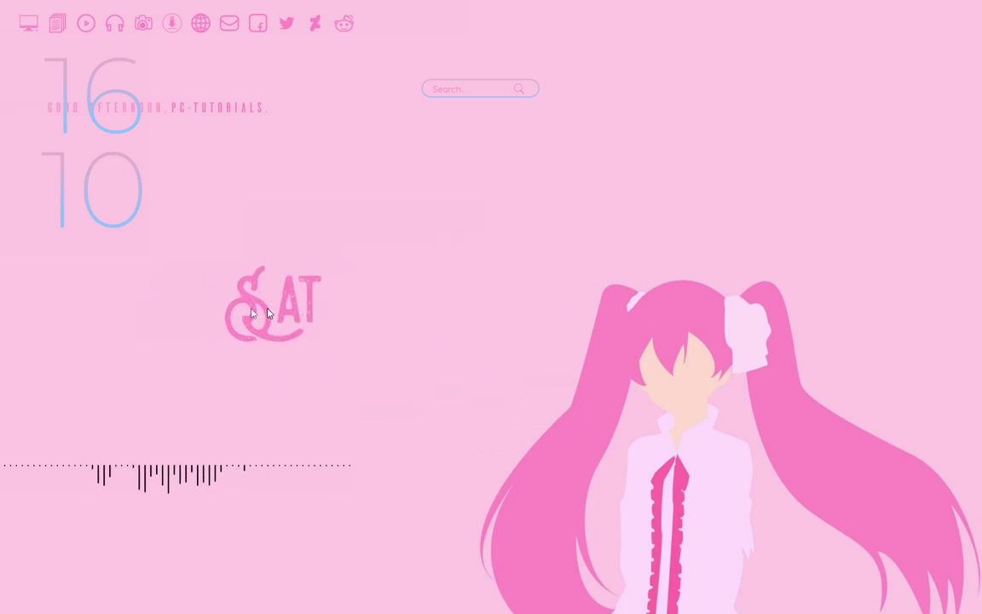
{"action": "mouse_move", "coordinate": [90, 198]}
{"action": "left_mouse_down"}
{"action": "mouse_move", "coordinate": [90, 290]}
{"action": "mouse_move", "coordinate": [86, 279]}
{"action": "left_mouse_up"}
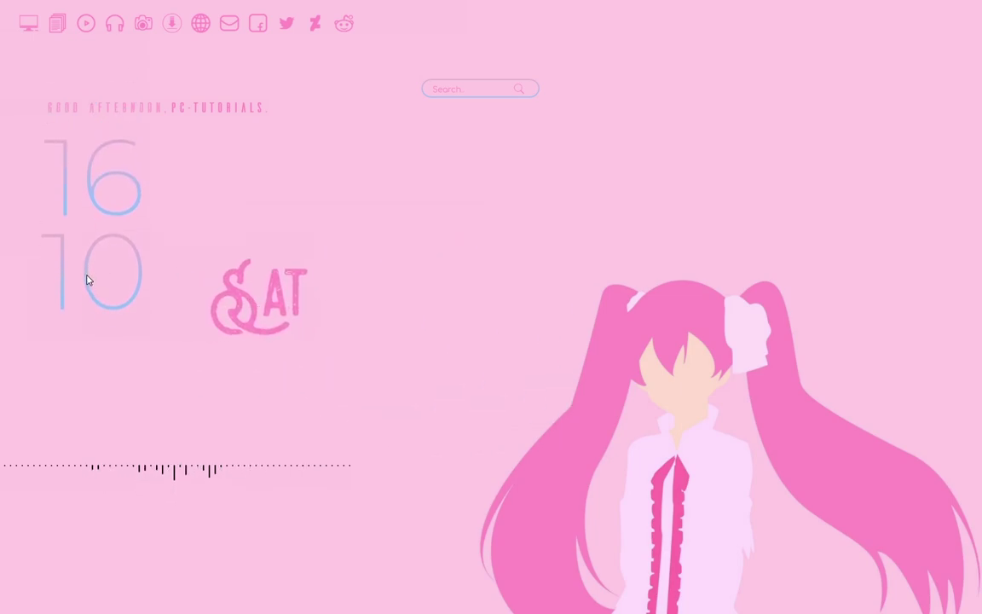
{"action": "left_click_drag", "start_coordinate": [268, 305], "coordinate": [231, 269]}
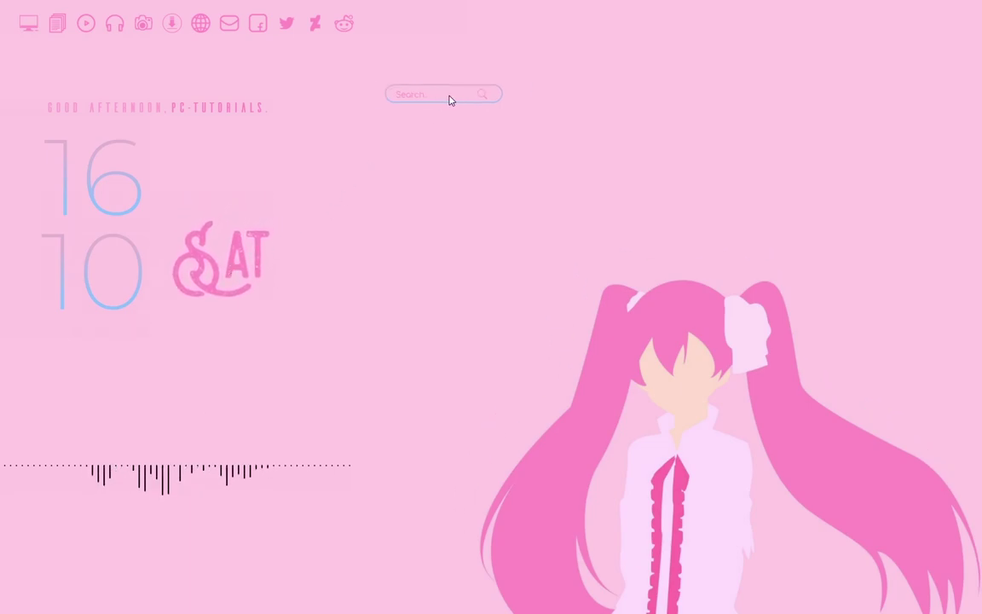
{"action": "mouse_move", "coordinate": [450, 94]}
{"action": "left_mouse_down"}
{"action": "mouse_move", "coordinate": [263, 167]}
{"action": "mouse_move", "coordinate": [228, 164]}
{"action": "mouse_move", "coordinate": [229, 189]}
{"action": "left_mouse_up"}
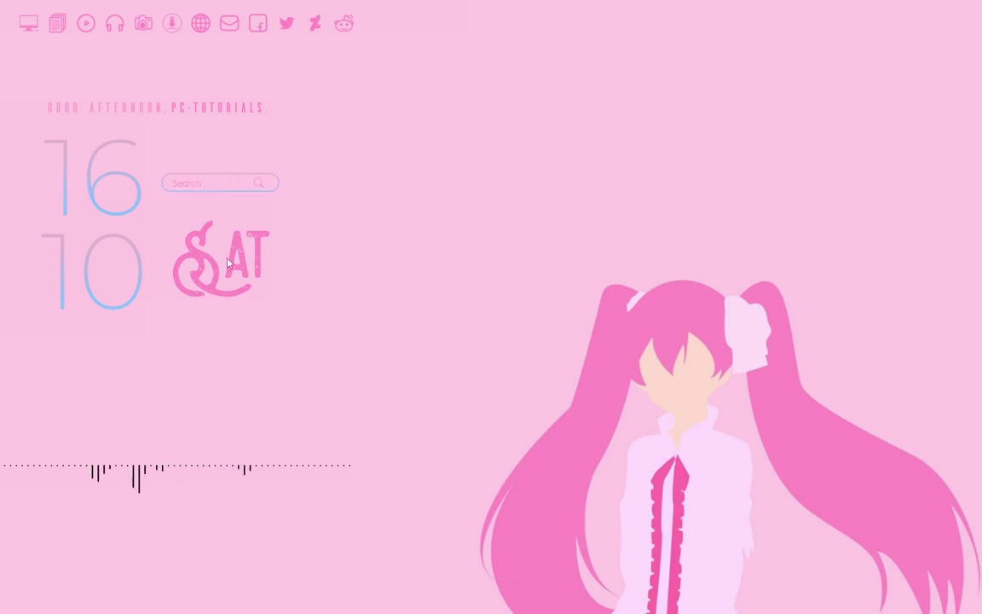
{"action": "left_click_drag", "start_coordinate": [227, 263], "coordinate": [223, 257]}
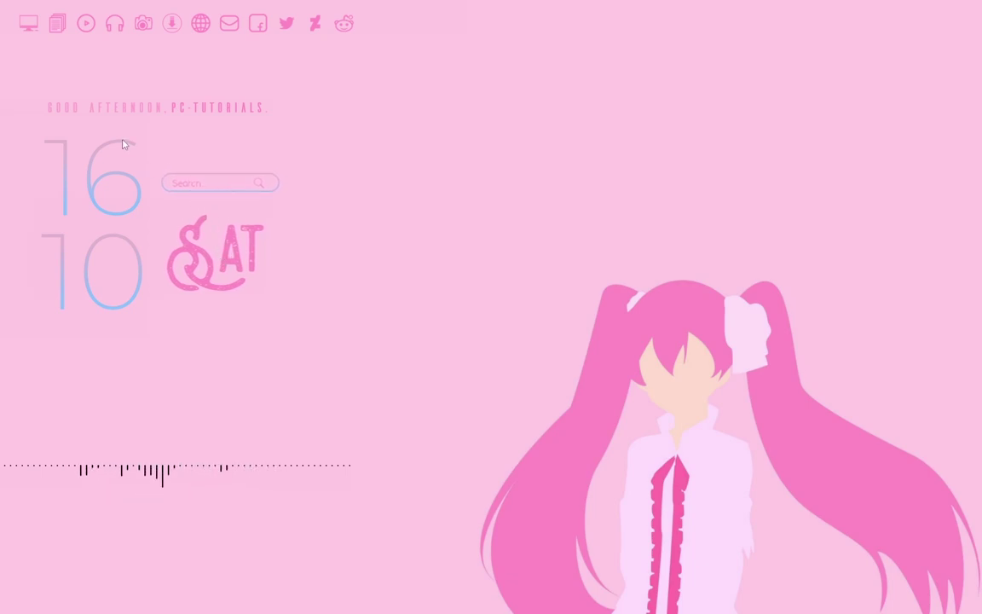
{"action": "mouse_move", "coordinate": [126, 114]}
{"action": "left_mouse_down"}
{"action": "mouse_move", "coordinate": [122, 351]}
{"action": "mouse_move", "coordinate": [134, 350]}
{"action": "left_mouse_up"}
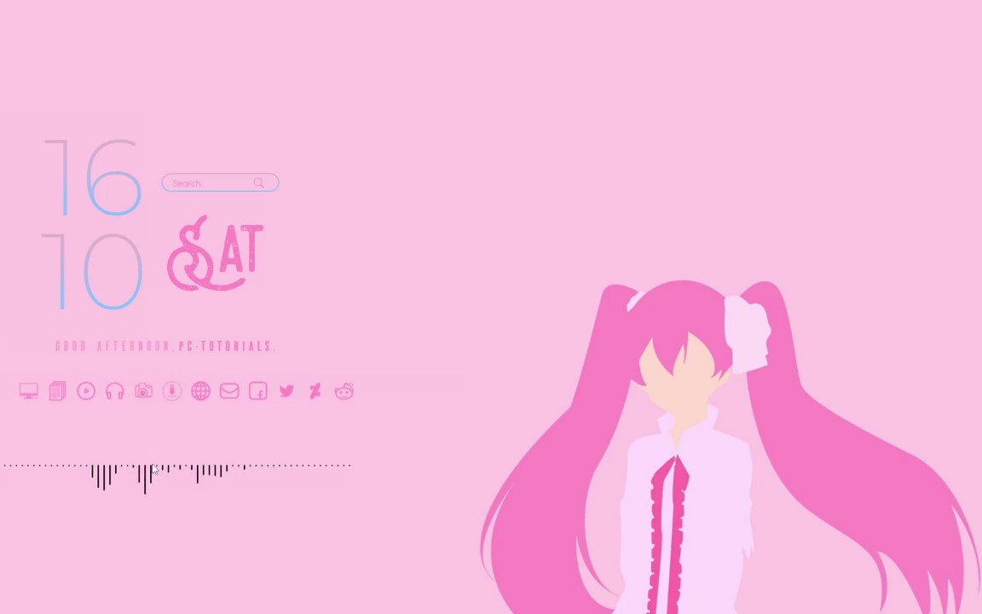
{"action": "left_click_drag", "start_coordinate": [149, 473], "coordinate": [161, 422]}
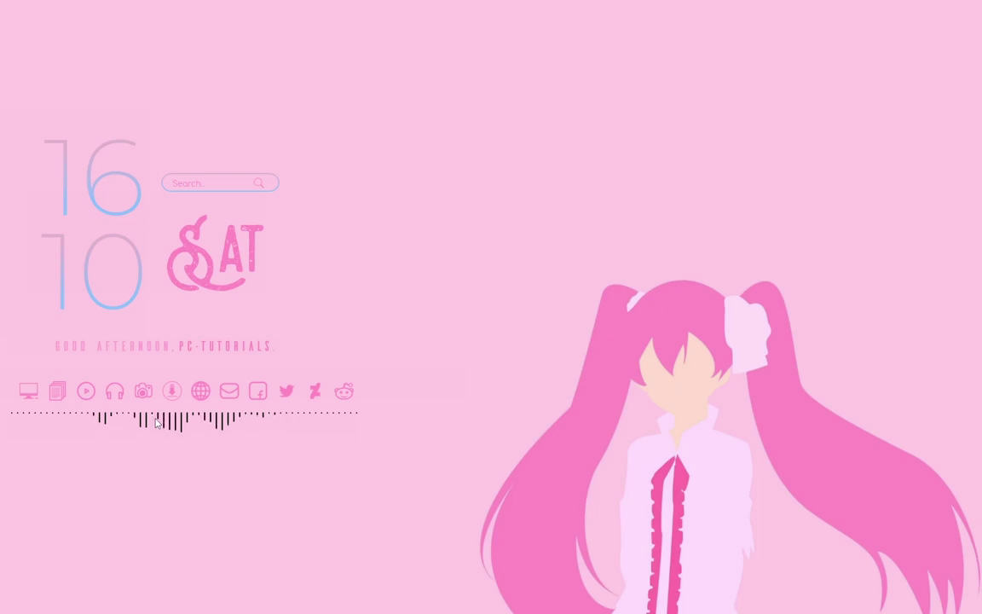